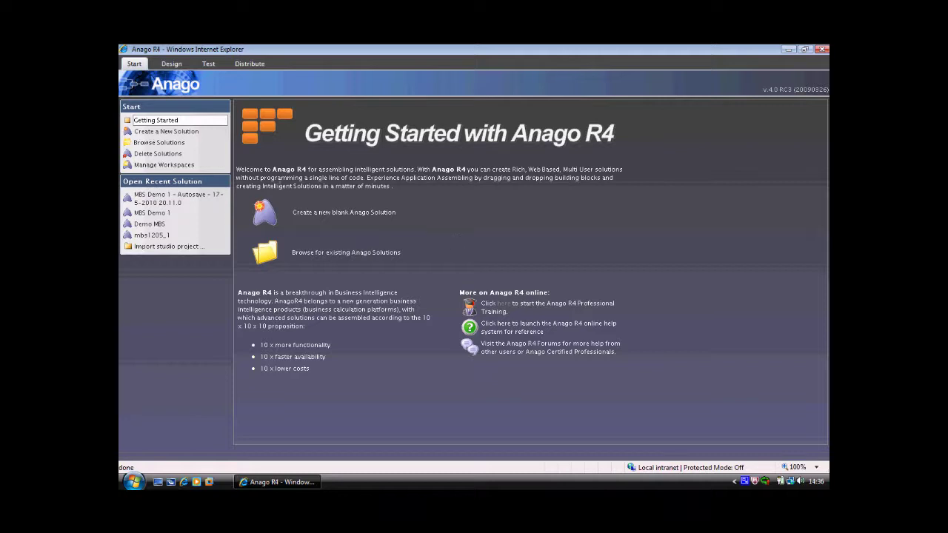
Create a new blank solution and place a free model near the middle of its model layout.
left_click(174, 133)
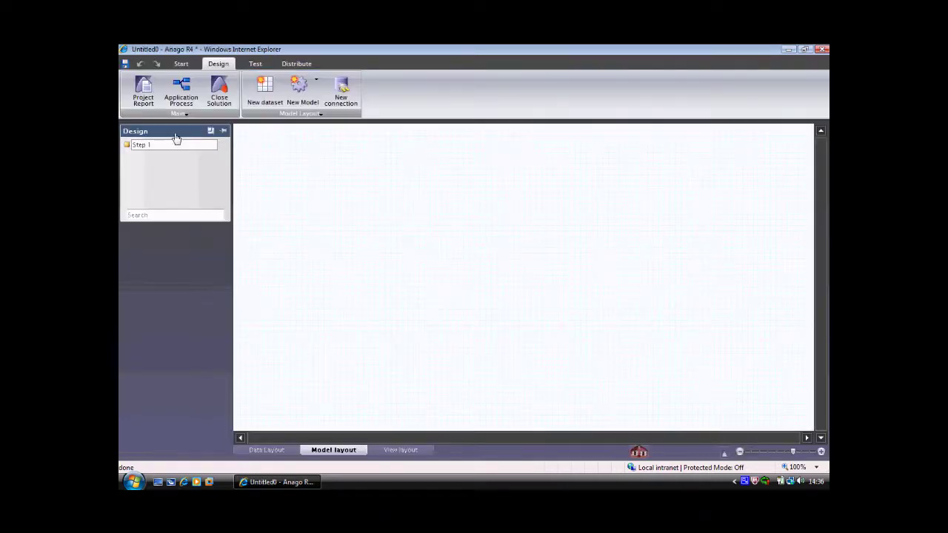
left_click(301, 89)
left_click_drag(454, 339, 506, 224)
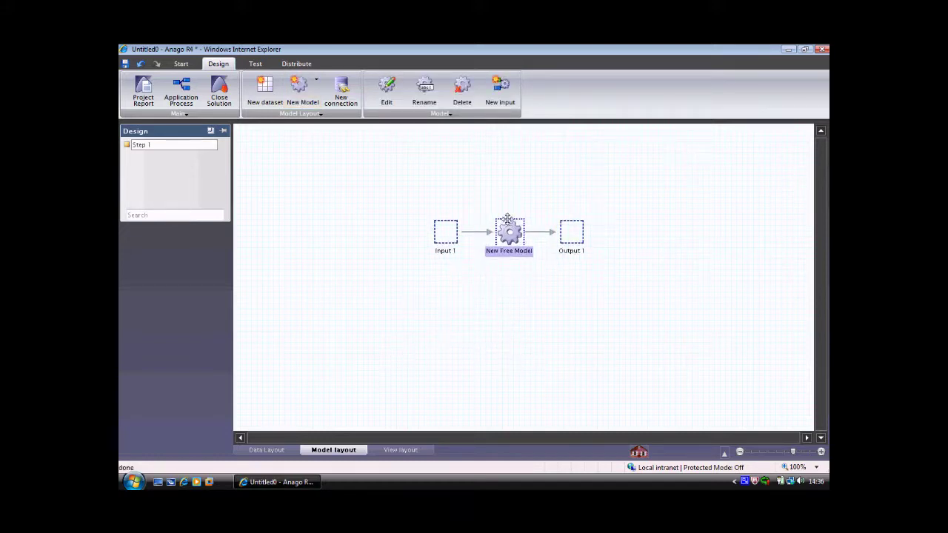
Define a new dataset for the free model's first input with Product as row dimension and Time as column dimension.
double_click(445, 231)
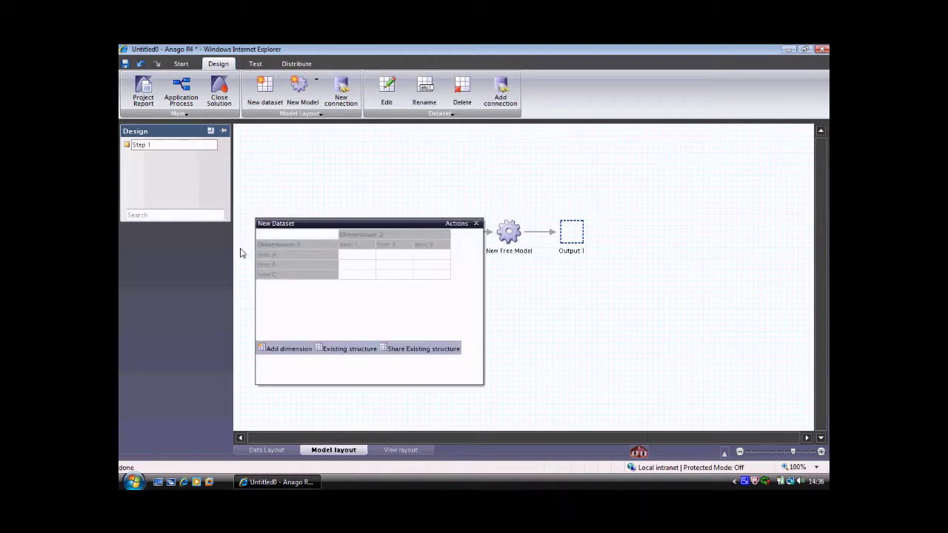
double_click(275, 247)
type("Product")
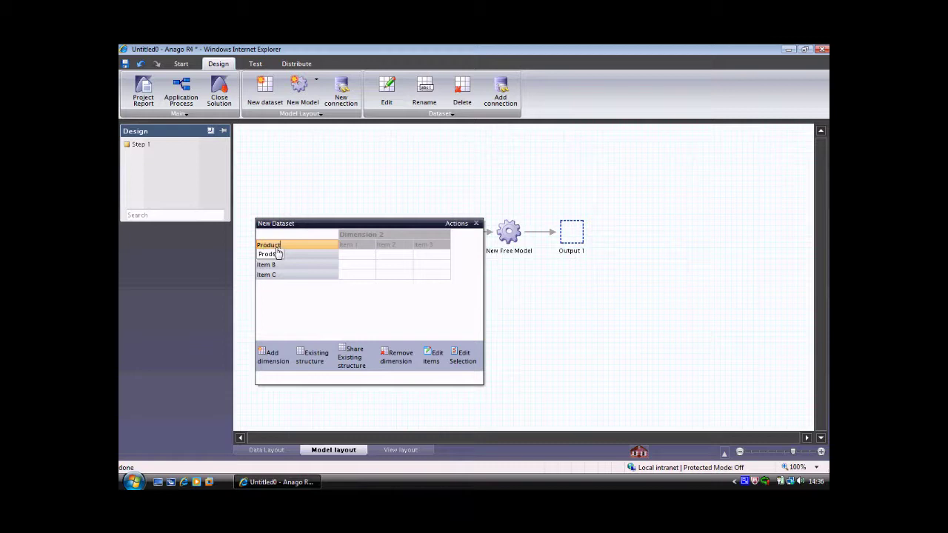
key("Return")
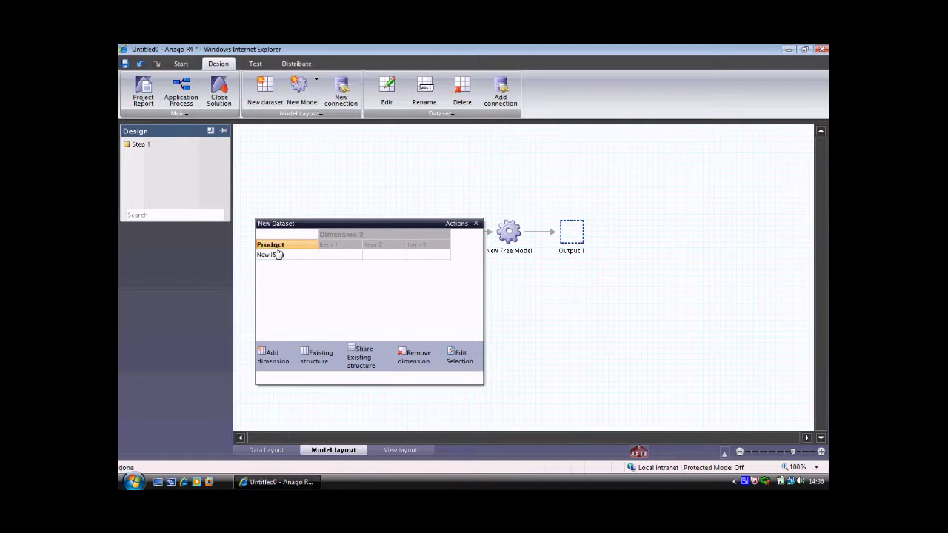
left_click(339, 236)
type("Time")
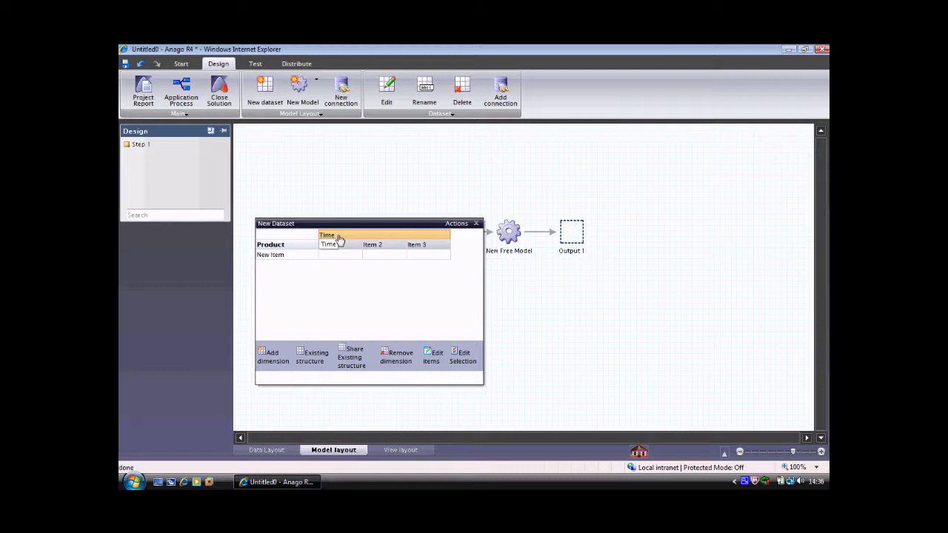
key("Return")
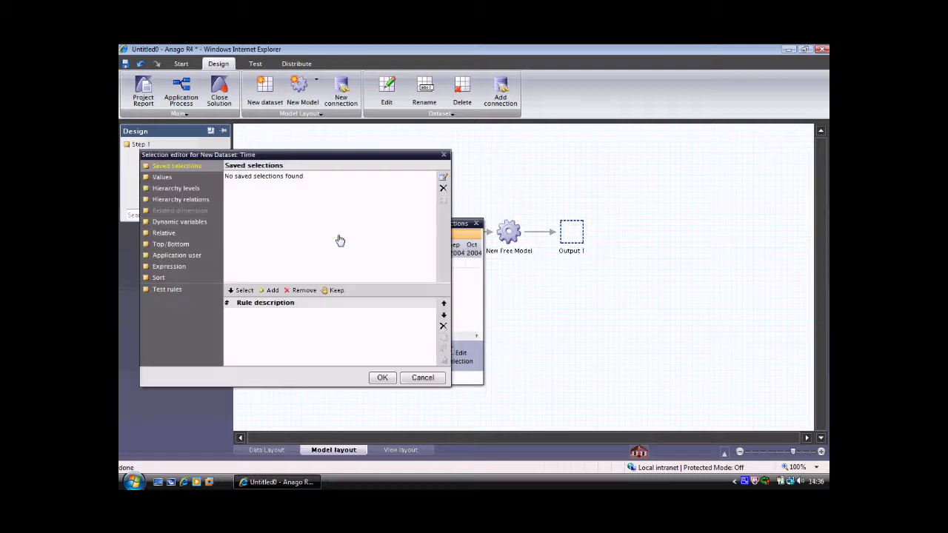
Restrict the dataset's Time dimension to the monthly values Jan 2004 through Dec 2004.
left_click(163, 178)
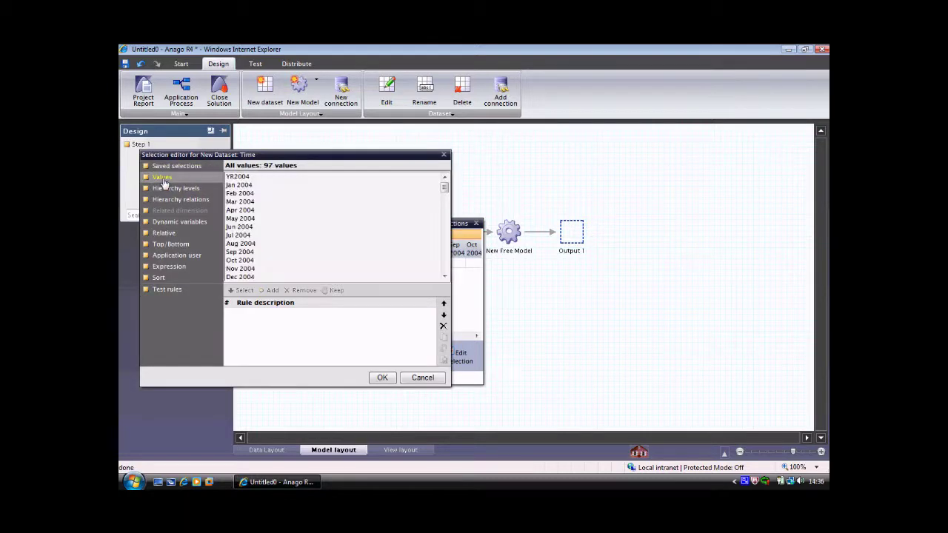
left_click_drag(239, 185, 243, 286)
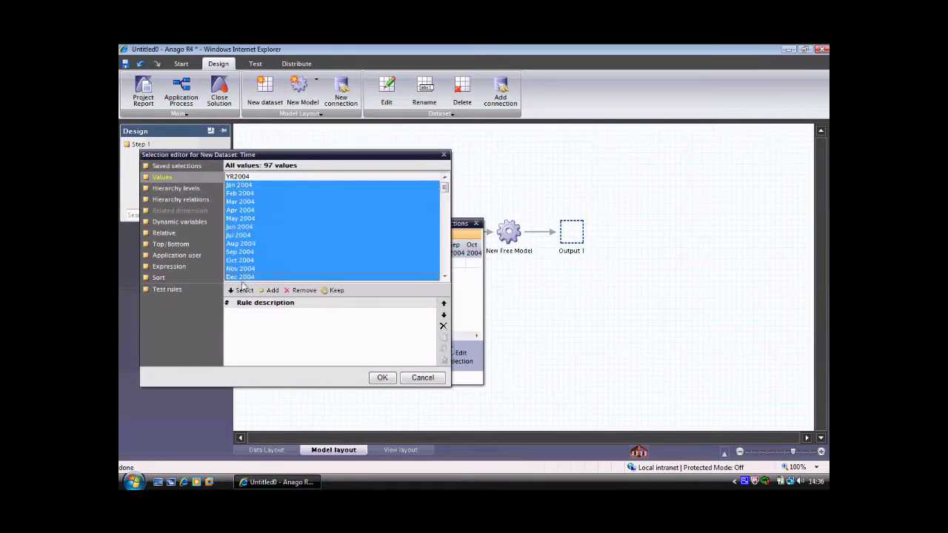
left_click(243, 290)
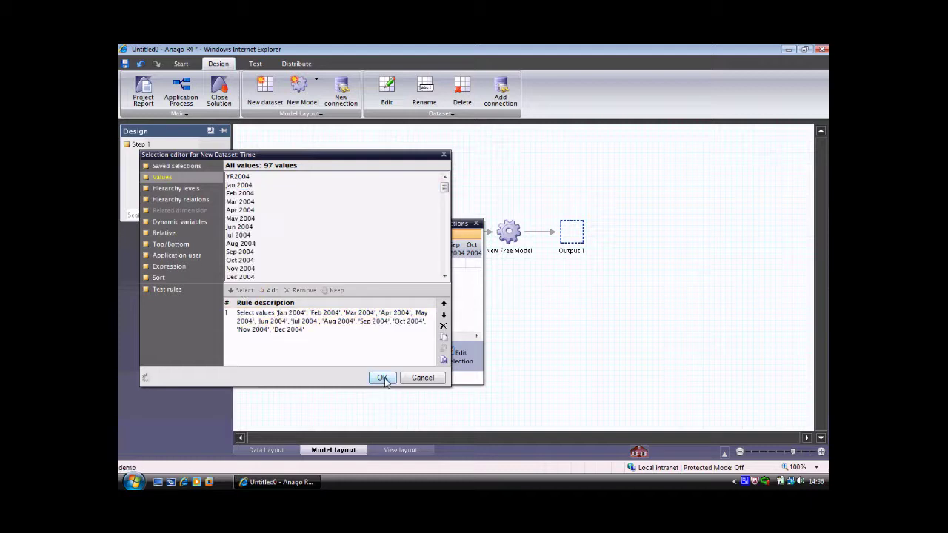
left_click(382, 378)
Rename the input dataset as Units and close its editor.
double_click(280, 225)
type("Units")
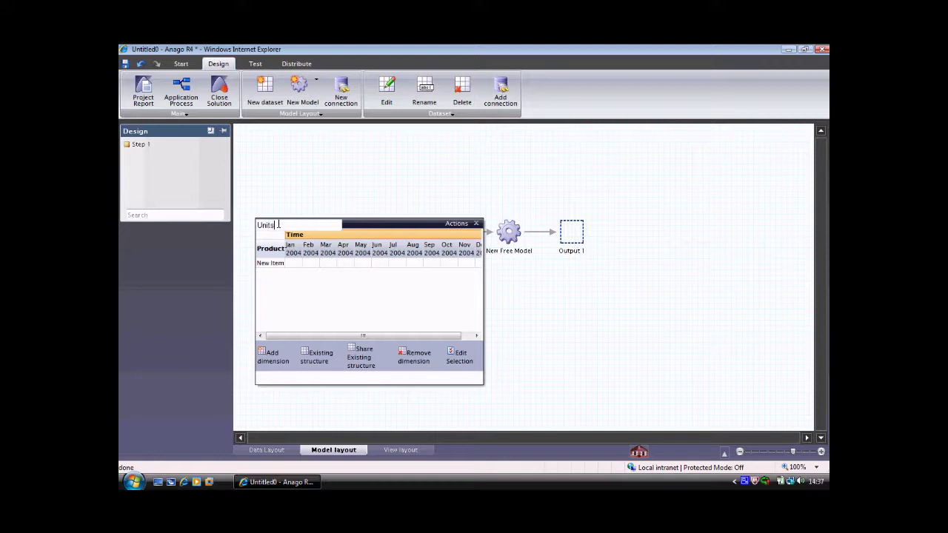
key("Return")
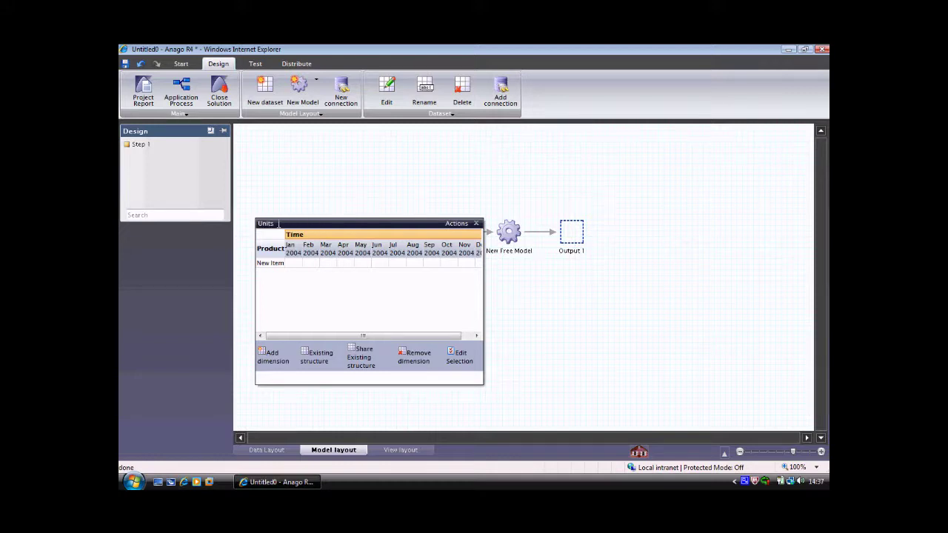
left_click(476, 223)
Add a second input to the free model and place it below the Units dataset.
left_click(504, 232)
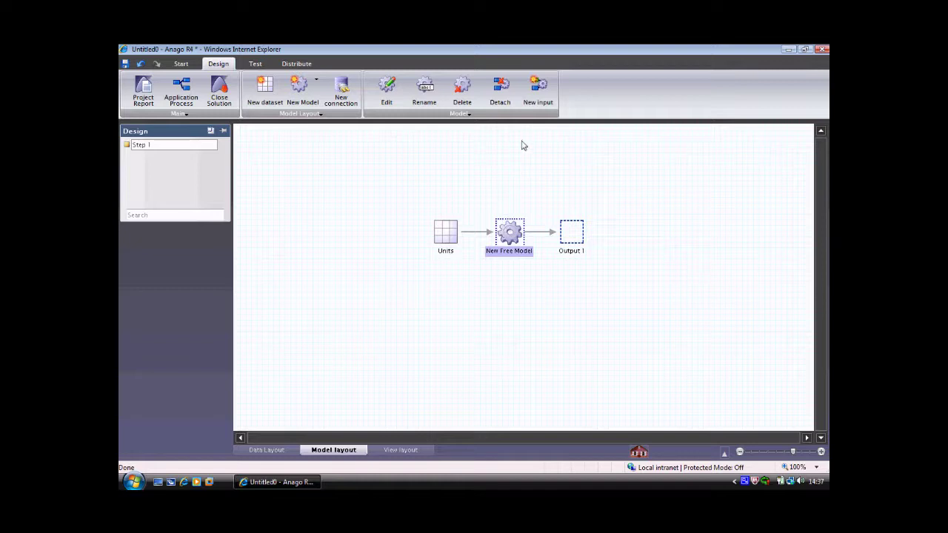
left_click(538, 87)
left_click_drag(454, 198, 449, 281)
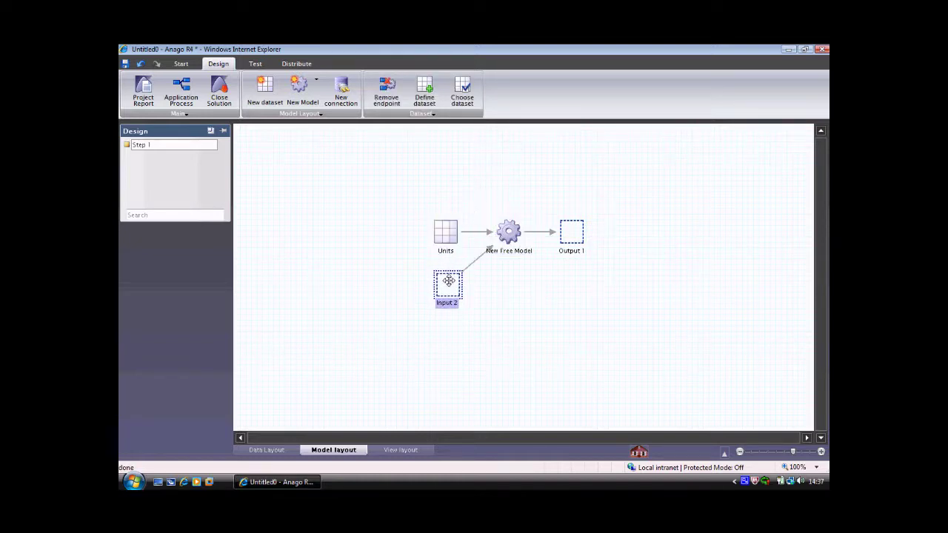
Define the second input as a copy of Units named Price and remove its Time dimension.
double_click(447, 282)
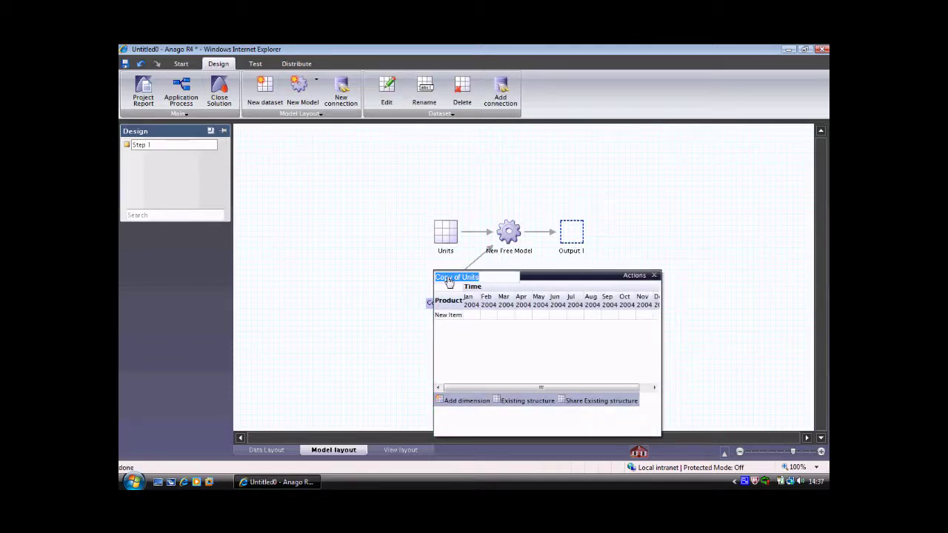
type("Price")
key("Return")
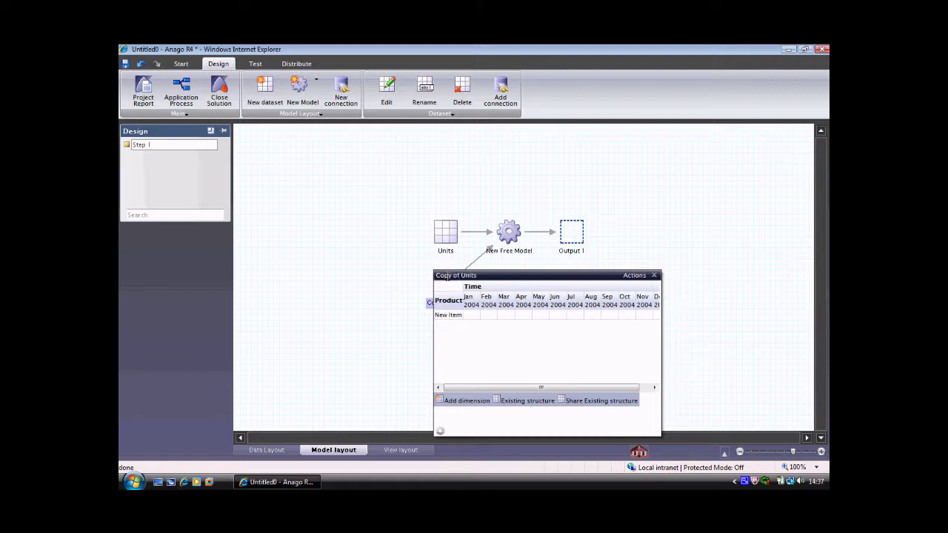
left_click(467, 286)
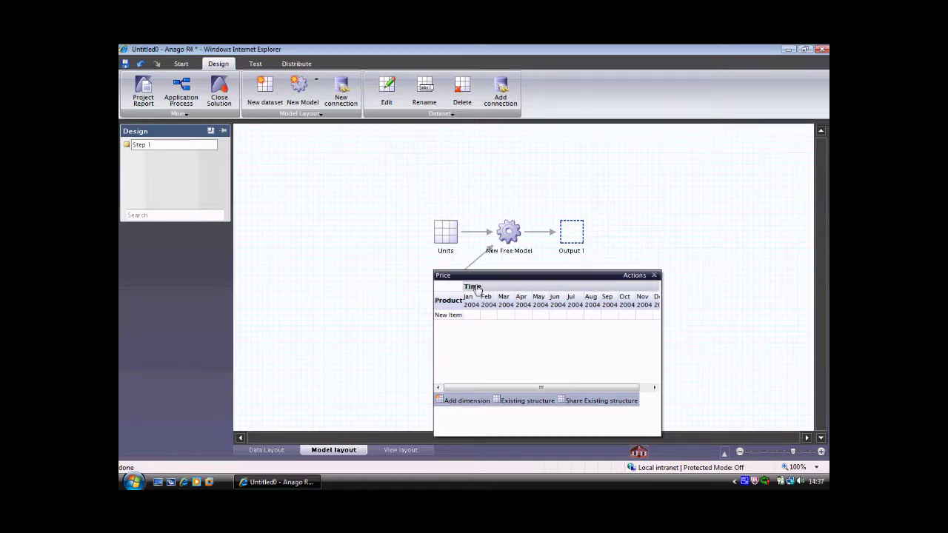
left_click(595, 405)
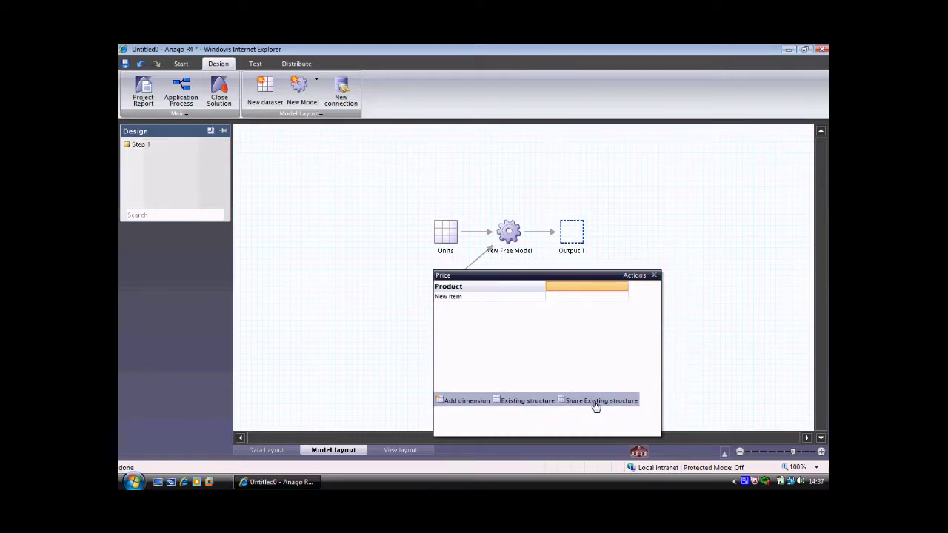
left_click(654, 276)
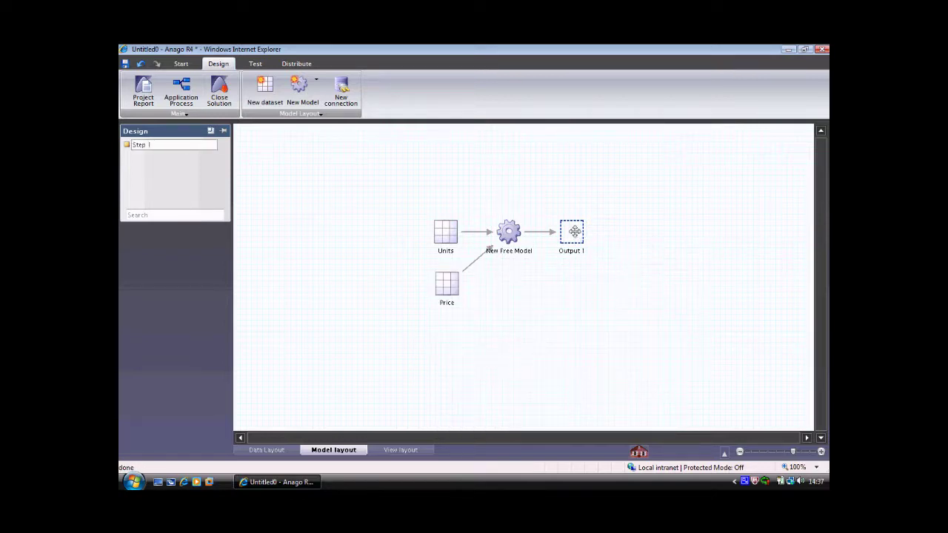
Define the free model's output as a copy of the Units dataset and name it Sales.
left_click(573, 231)
double_click(573, 231)
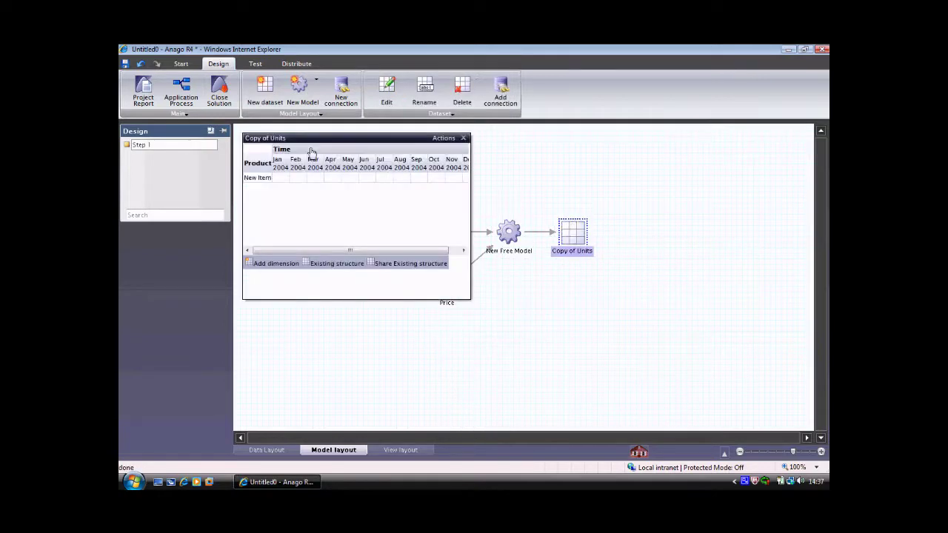
double_click(269, 140)
type("Sales")
key("Return")
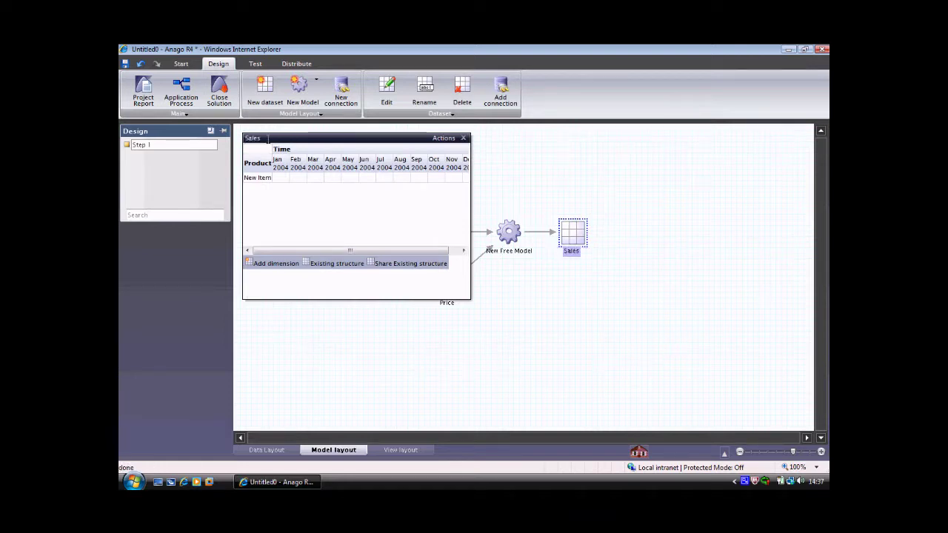
left_click(464, 139)
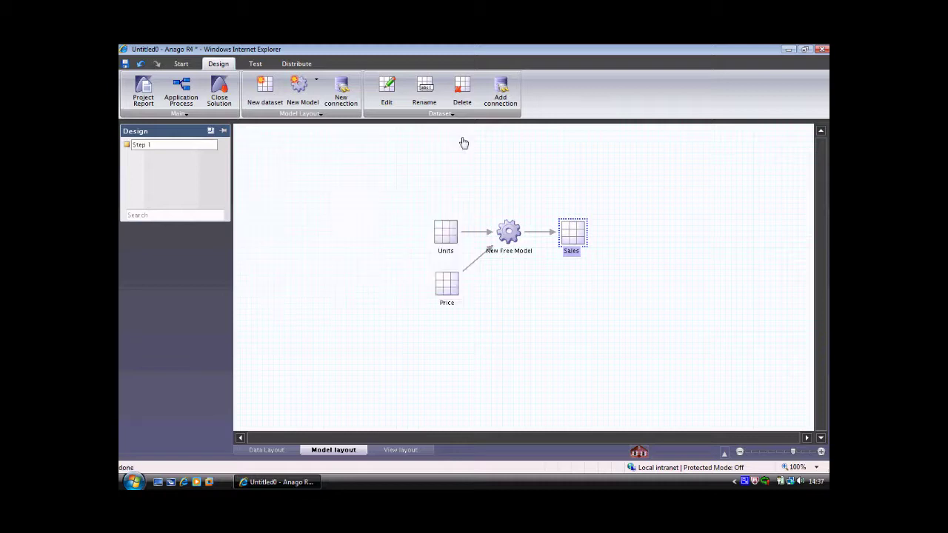
Enter the formula [Units] * [Price] in the free model and rename the model as Calculate Sales.
double_click(508, 231)
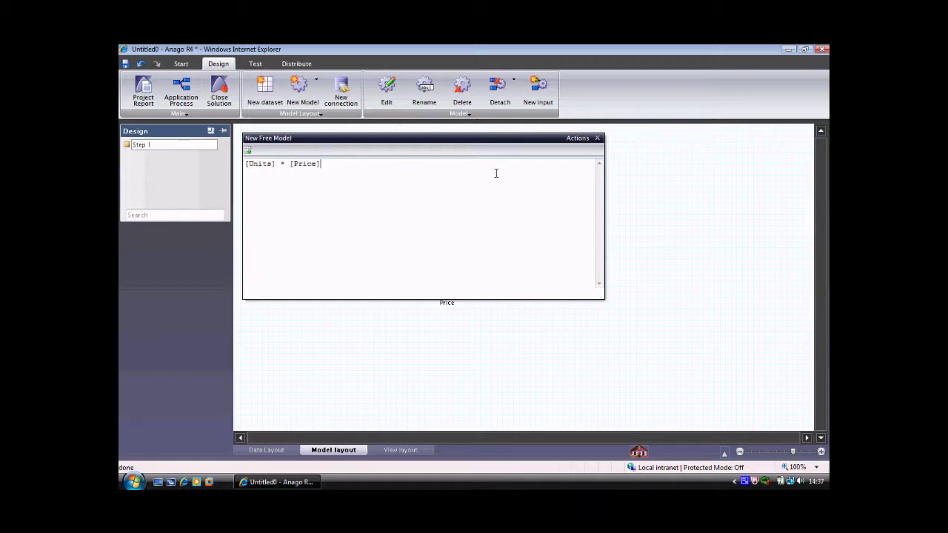
double_click(248, 138)
type("Co")
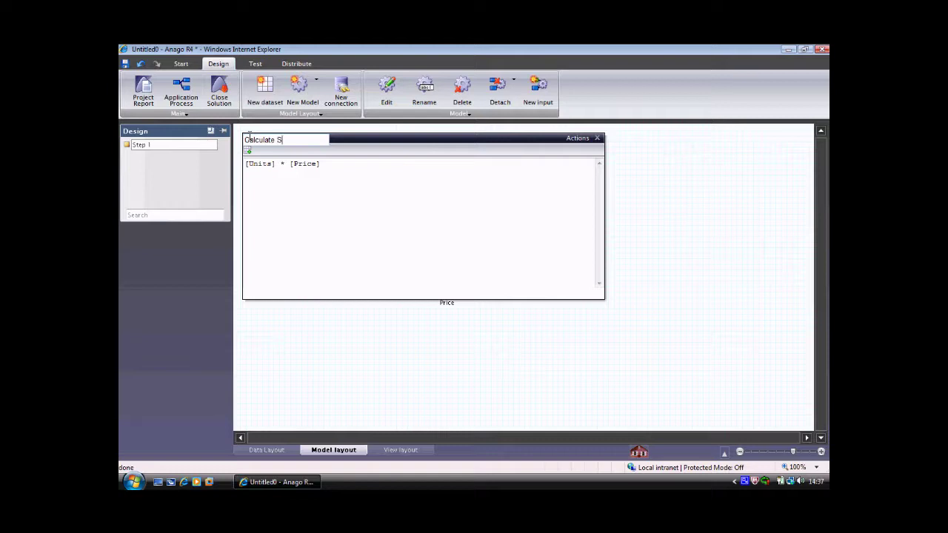
key("Return")
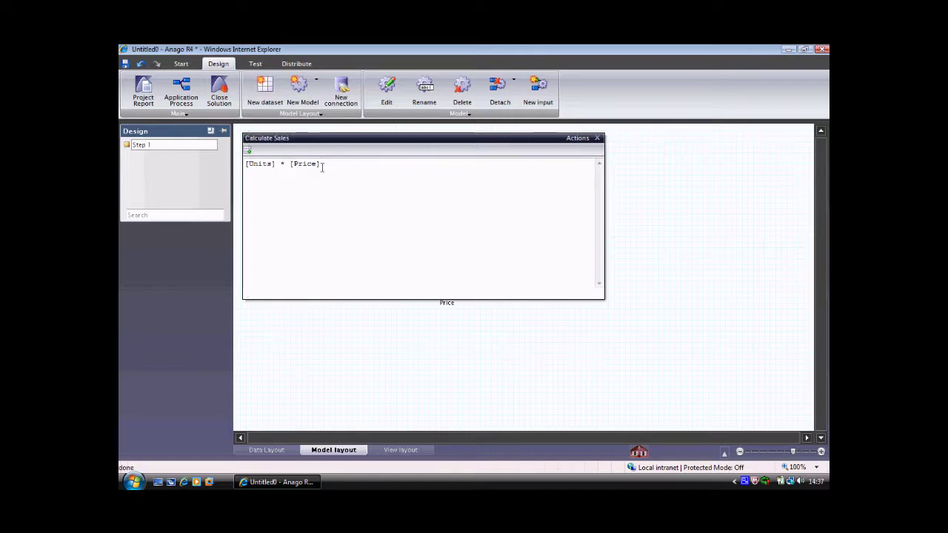
left_click(596, 139)
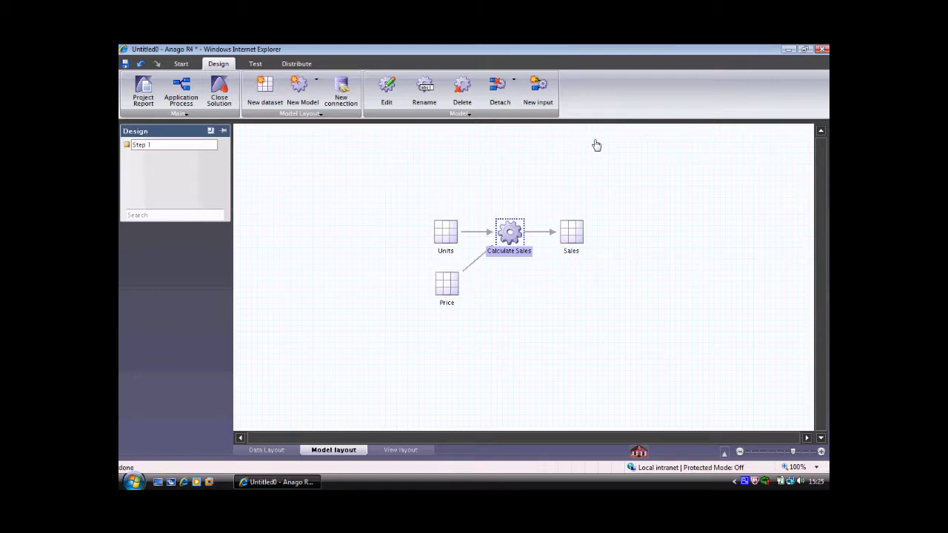
Add a Common Statistics model above the sales calculation and connect the Units dataset as its output.
left_click(317, 88)
mouse_move(327, 117)
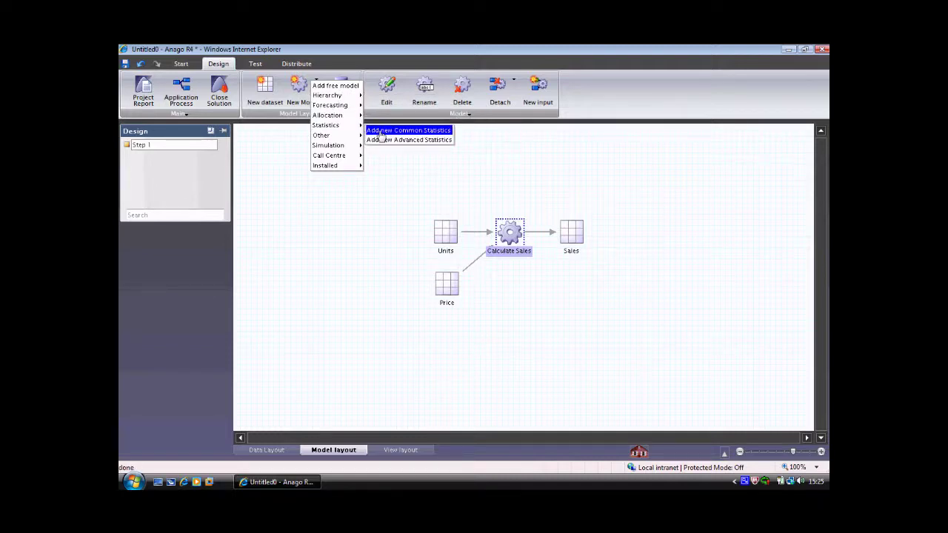
left_click(380, 134)
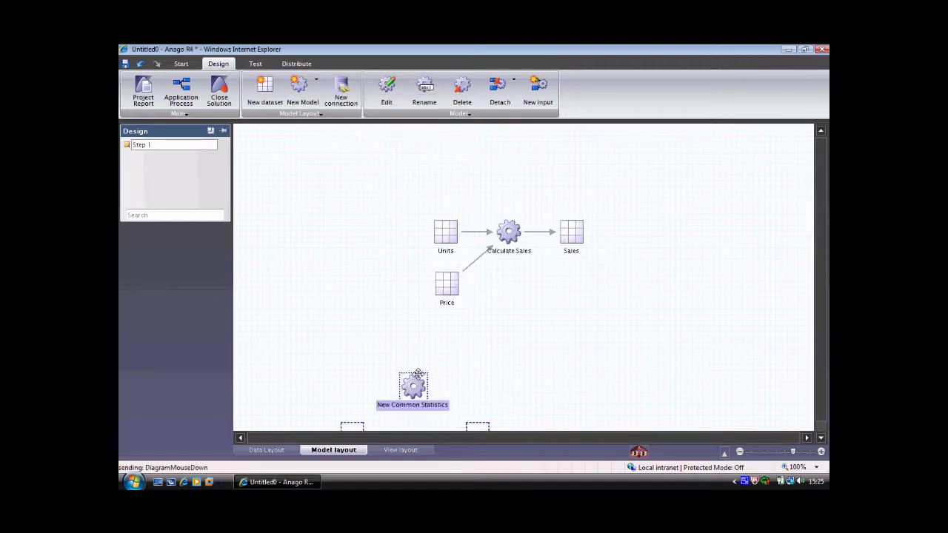
left_click(386, 166)
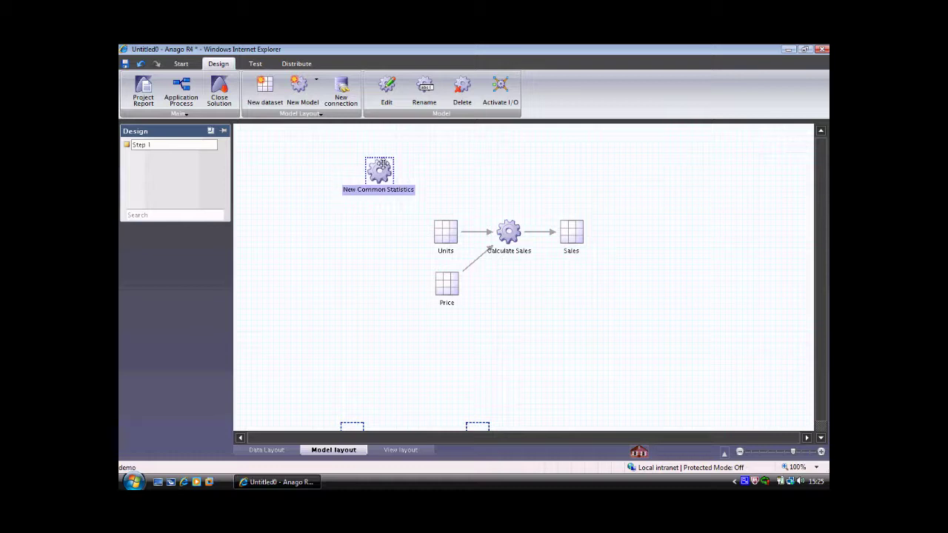
left_click_drag(439, 229, 431, 172)
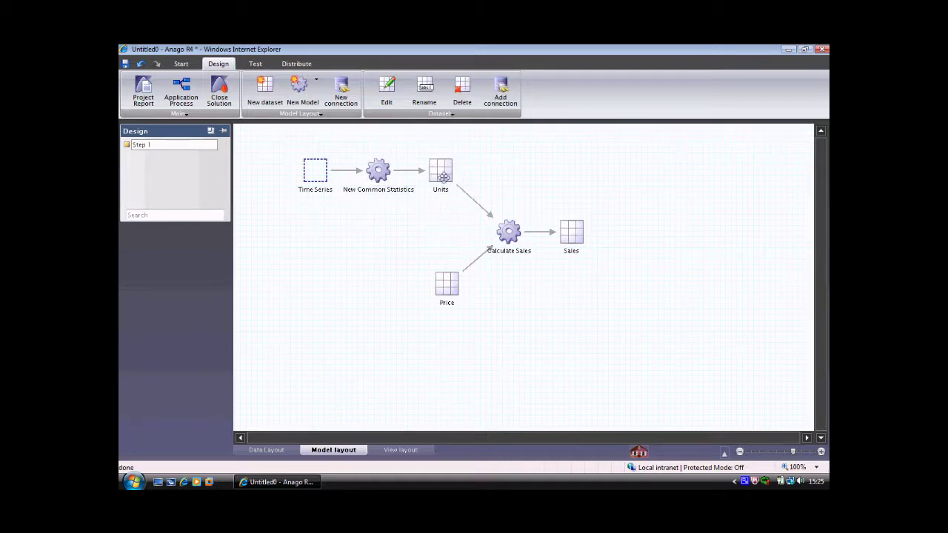
Define the statistics model's Time Series input as a new dataset with Product rows and Time columns.
left_click(320, 166)
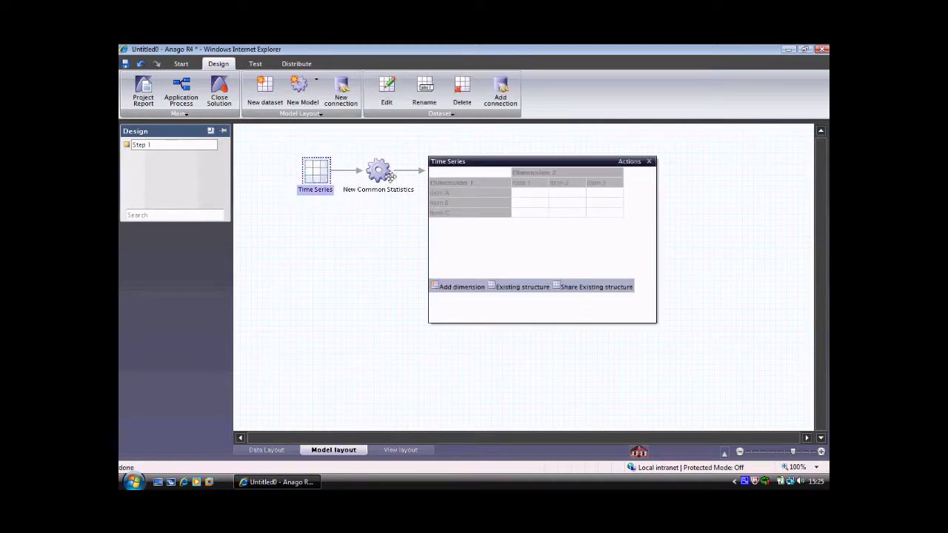
left_click(447, 185)
type("Pr")
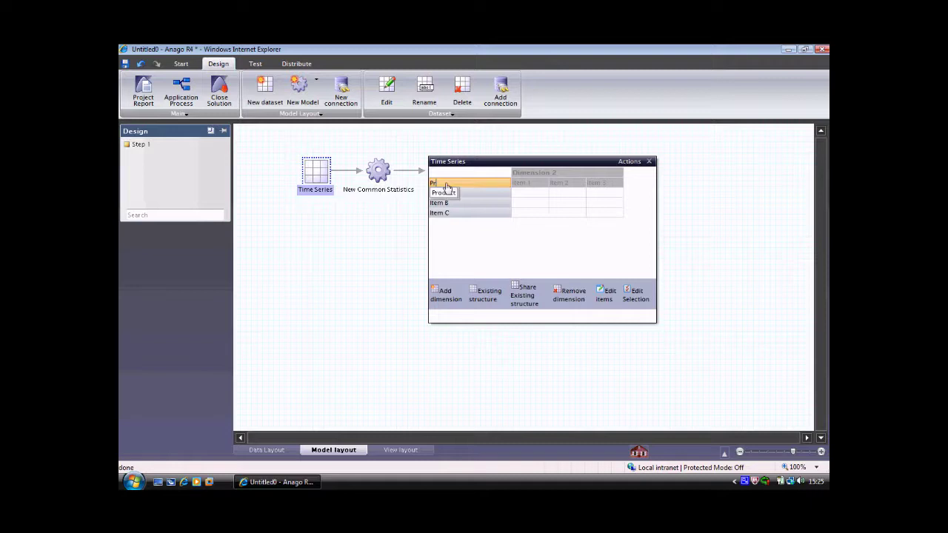
type("oduct")
key("Return")
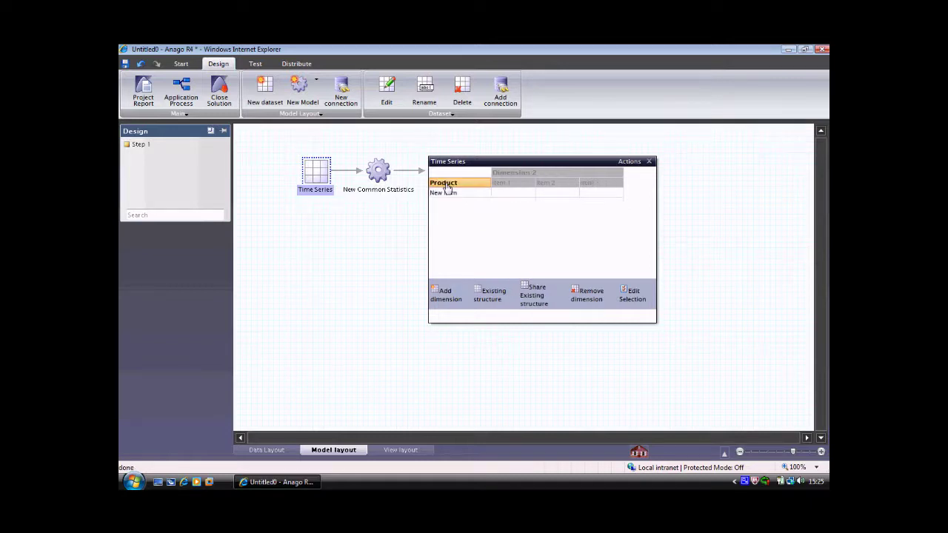
left_click(504, 173)
type("Time")
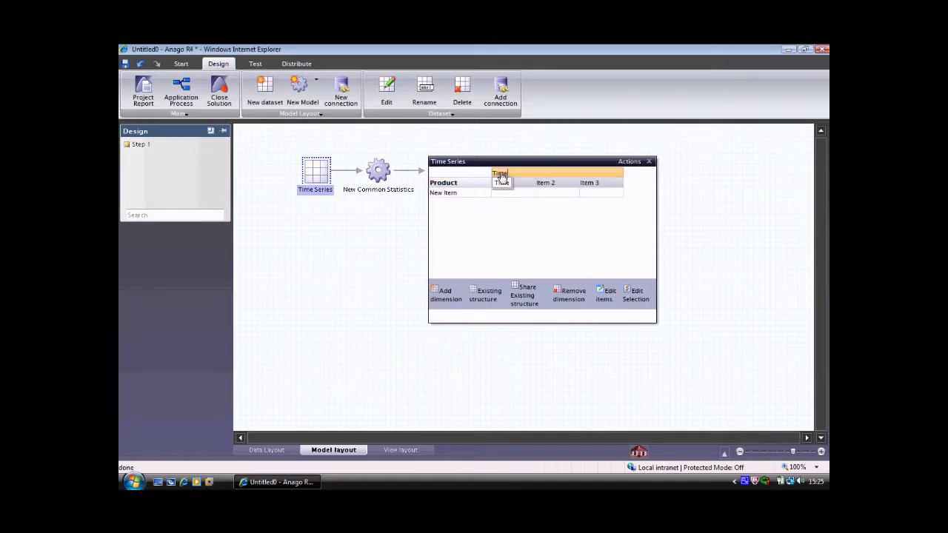
left_click(502, 179)
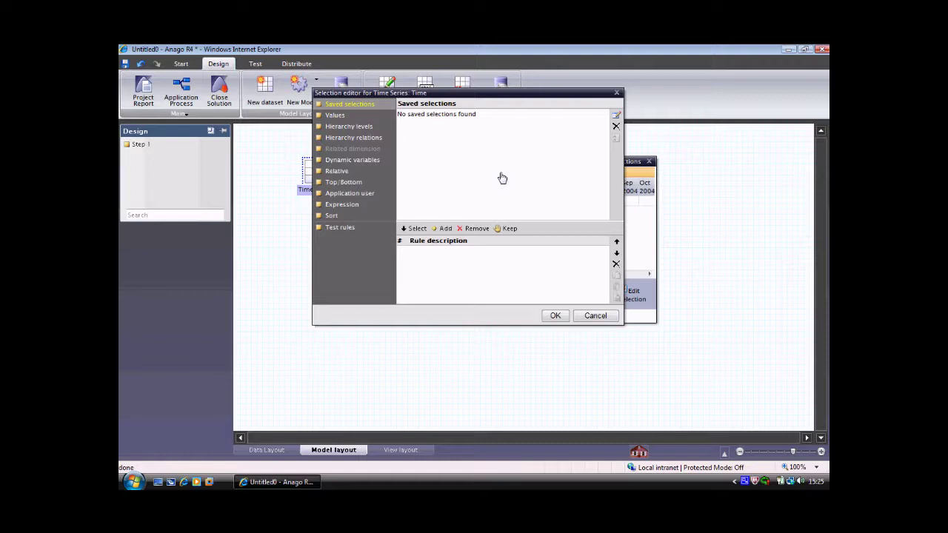
Limit the Time selection of the Time Series dataset to the months Jan 2004 through Dec 2004.
left_click(333, 115)
left_click_drag(409, 126, 423, 214)
left_click(417, 229)
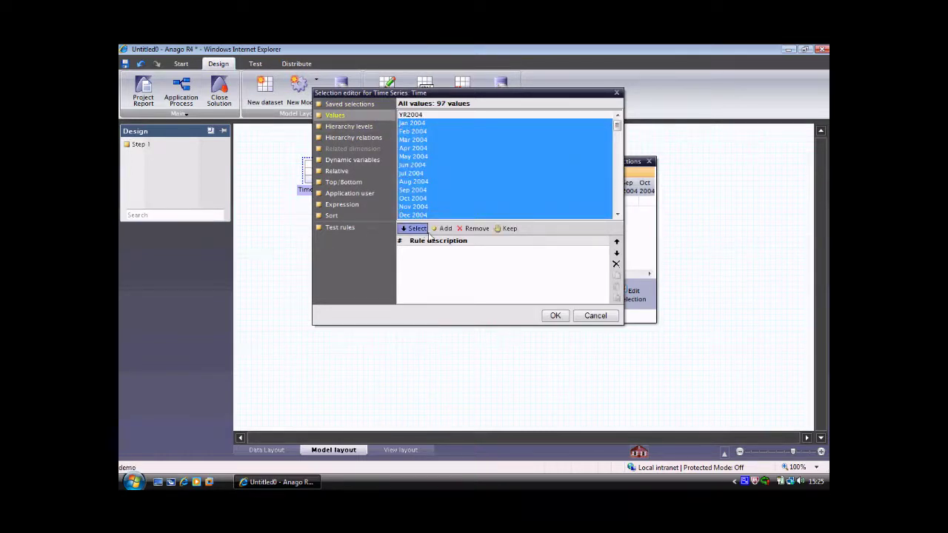
left_click(555, 317)
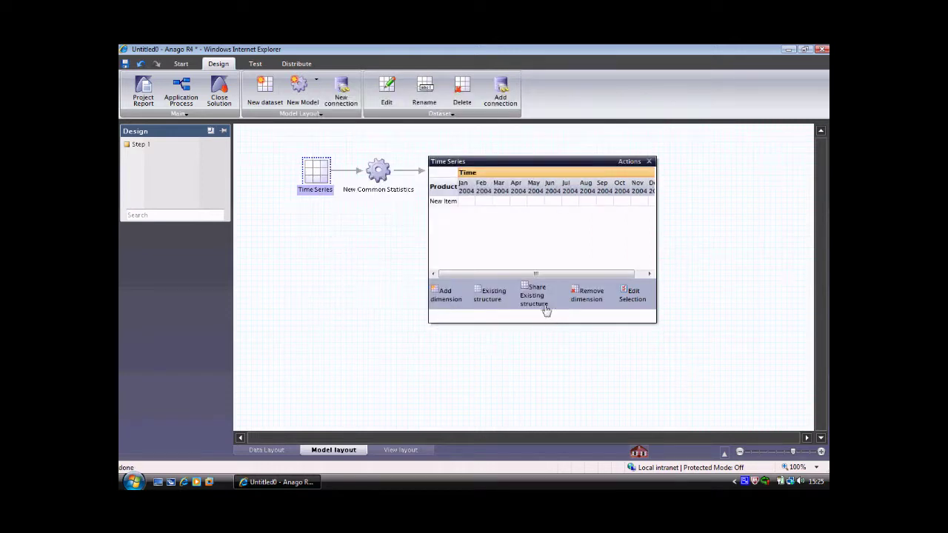
Add the Customer dimension to the Time Series dataset and rename the dataset as Units per Customer.
left_click(446, 297)
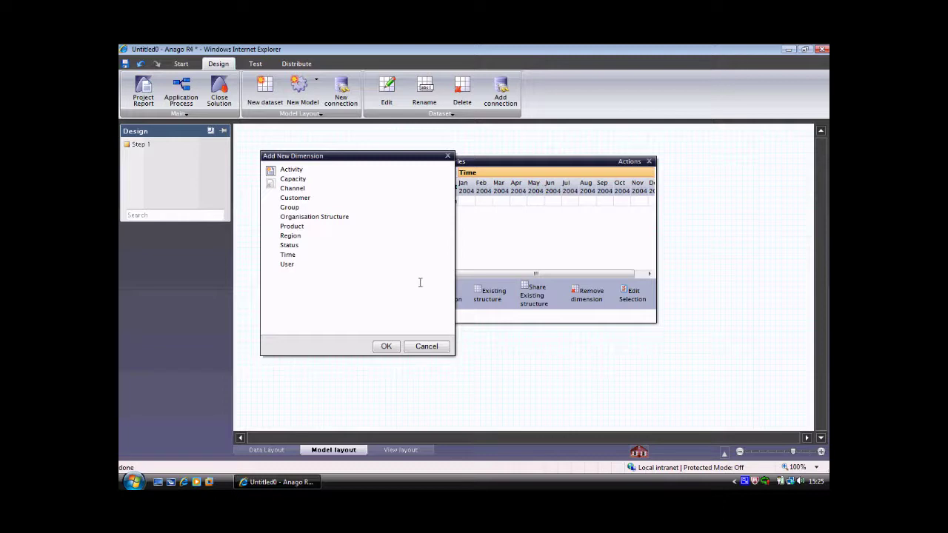
left_click(295, 197)
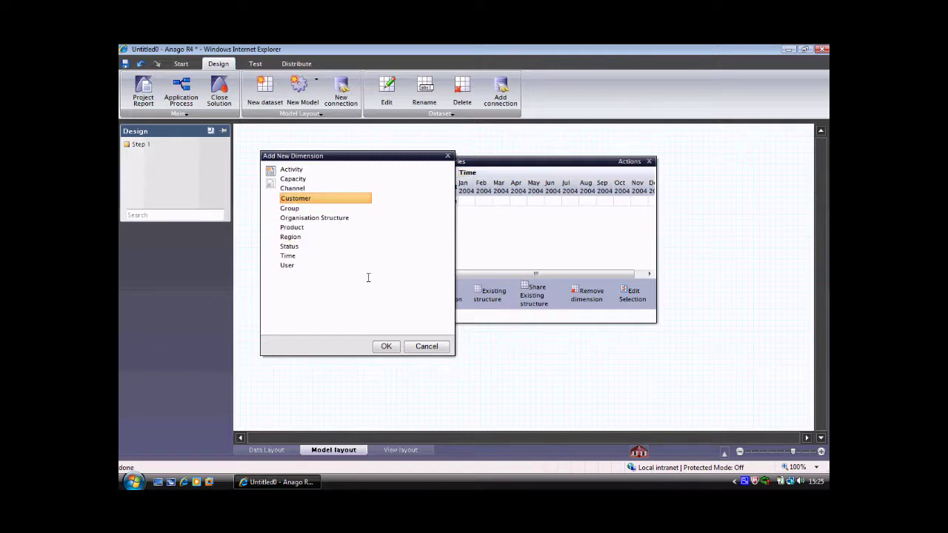
left_click(386, 347)
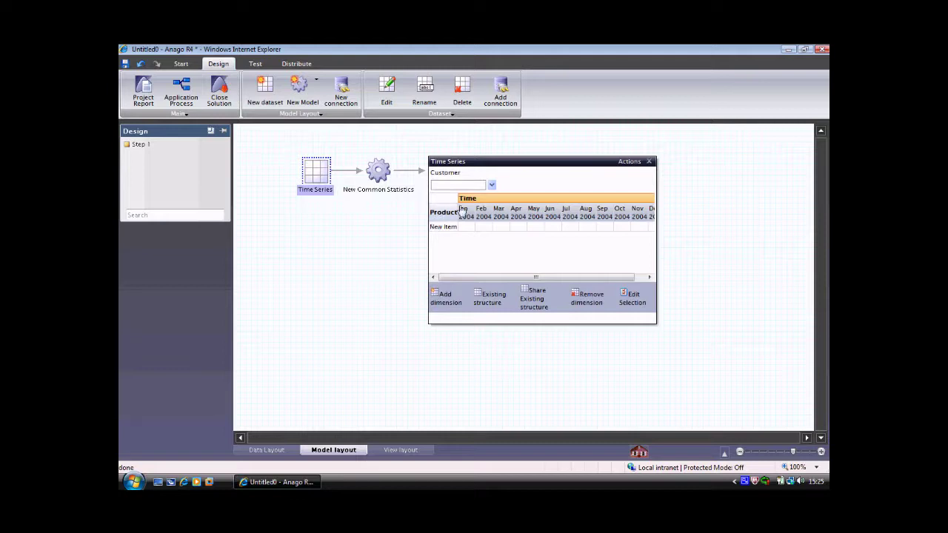
double_click(448, 164)
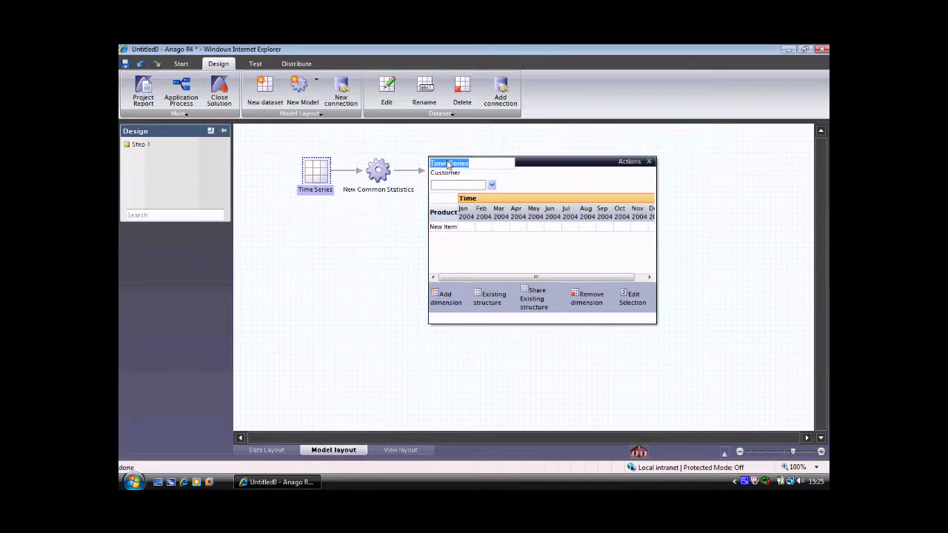
type("U")
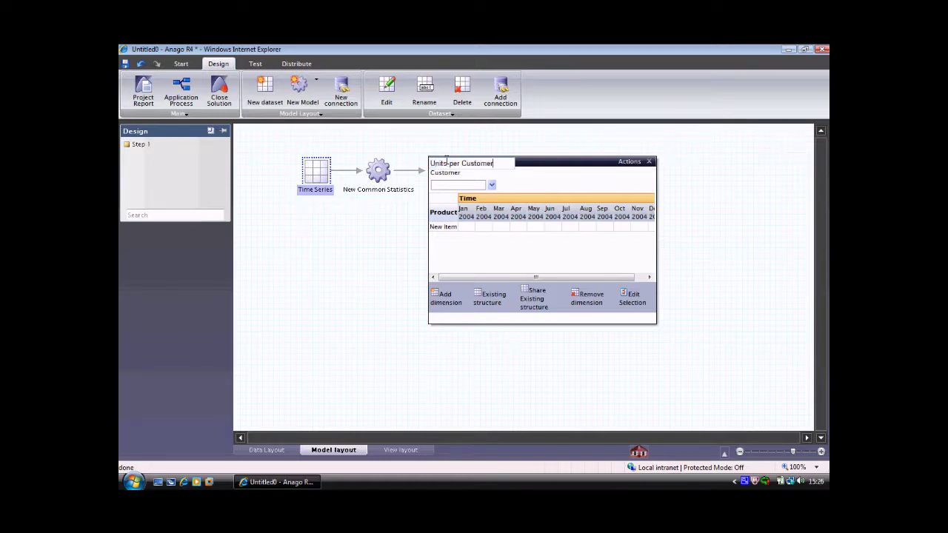
type("nits per Customer")
key("Return")
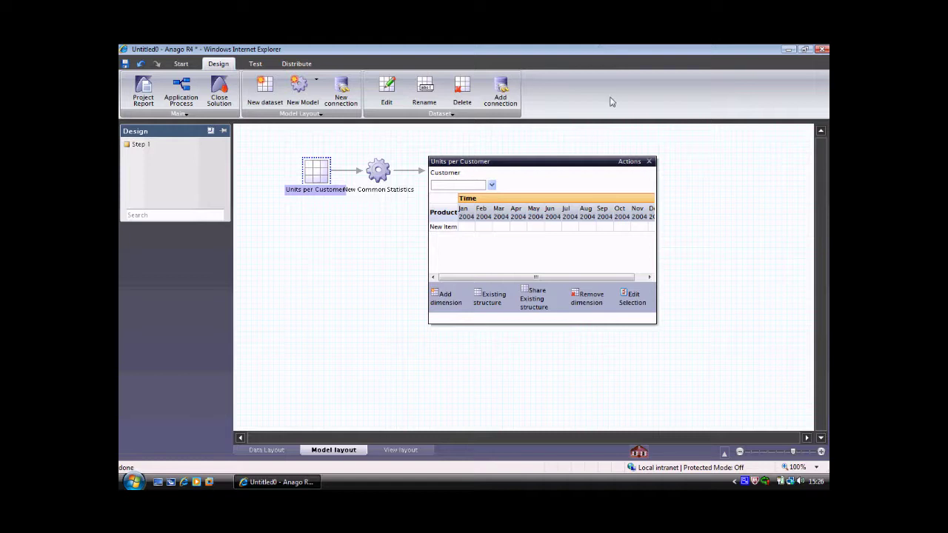
left_click(649, 162)
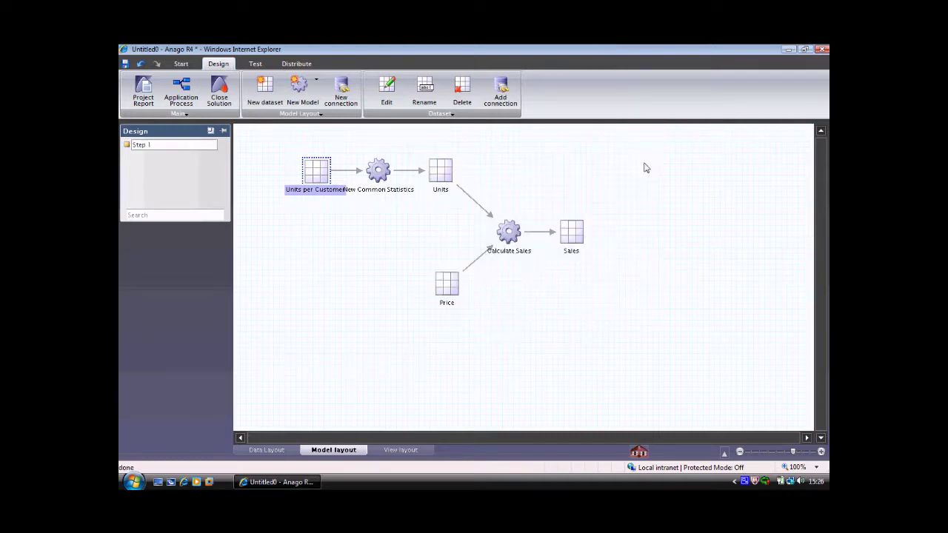
Set the Common Statistics model's statistical function to Sum and rename the model as Consolidation.
left_click(378, 173)
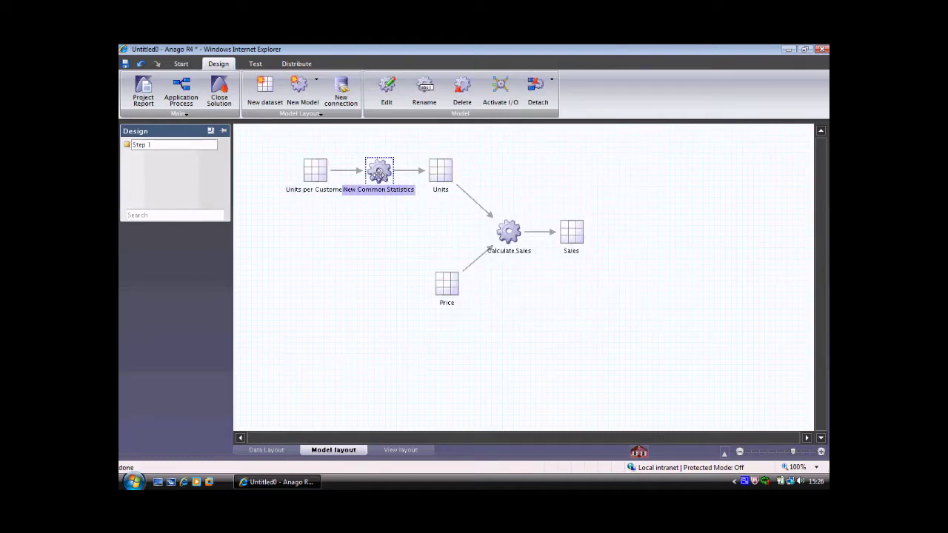
double_click(378, 173)
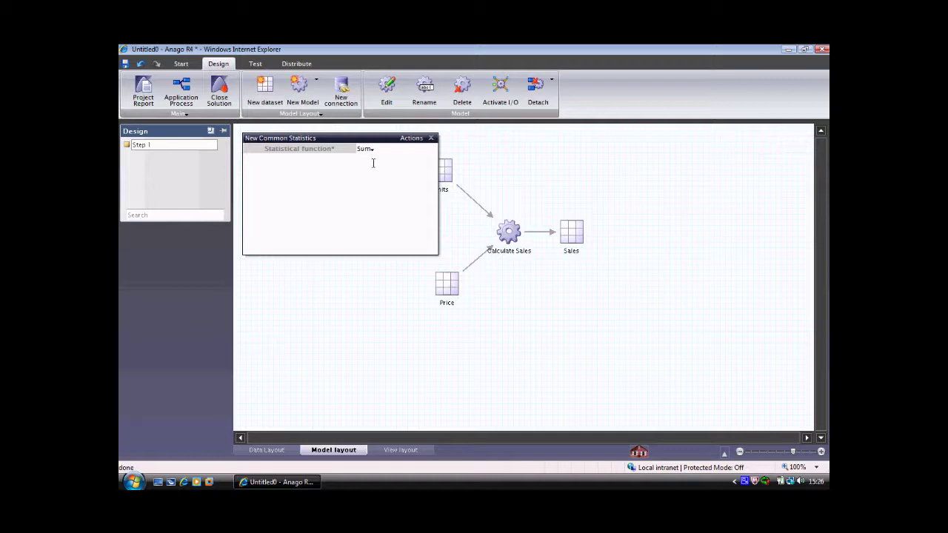
left_click(373, 153)
left_click(371, 151)
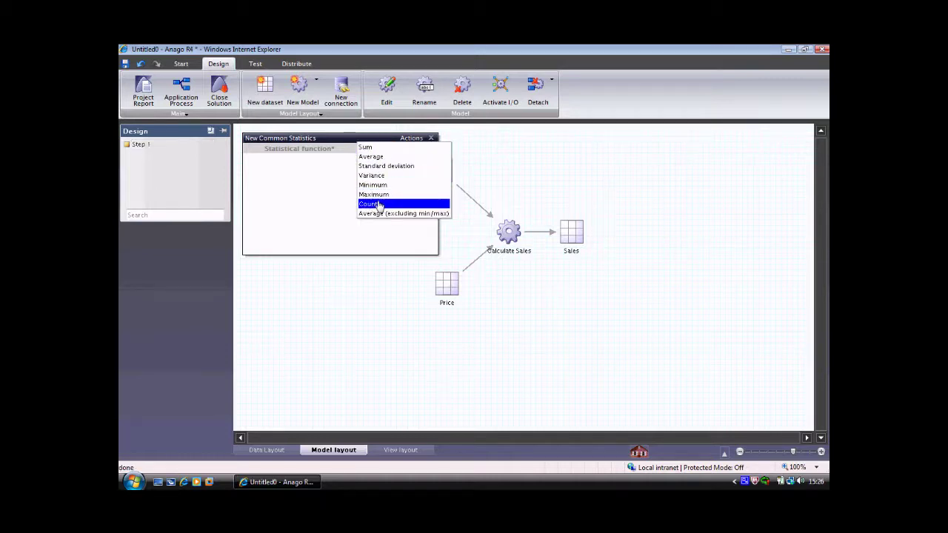
left_click(365, 147)
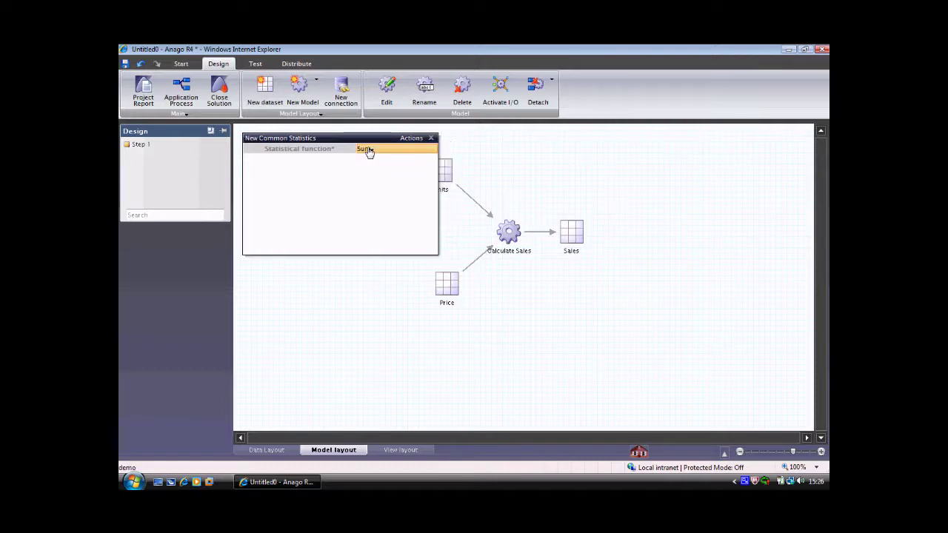
double_click(305, 140)
type("Consolidation")
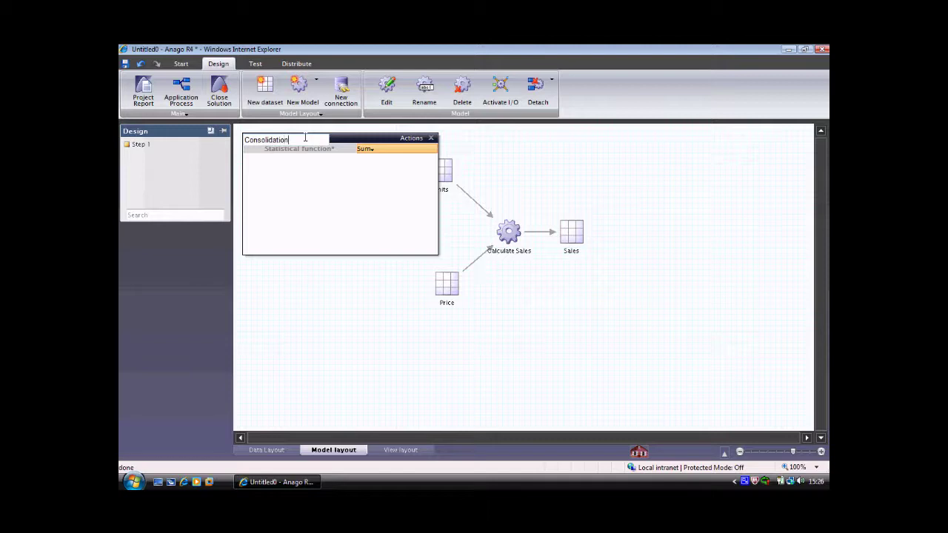
key("Return")
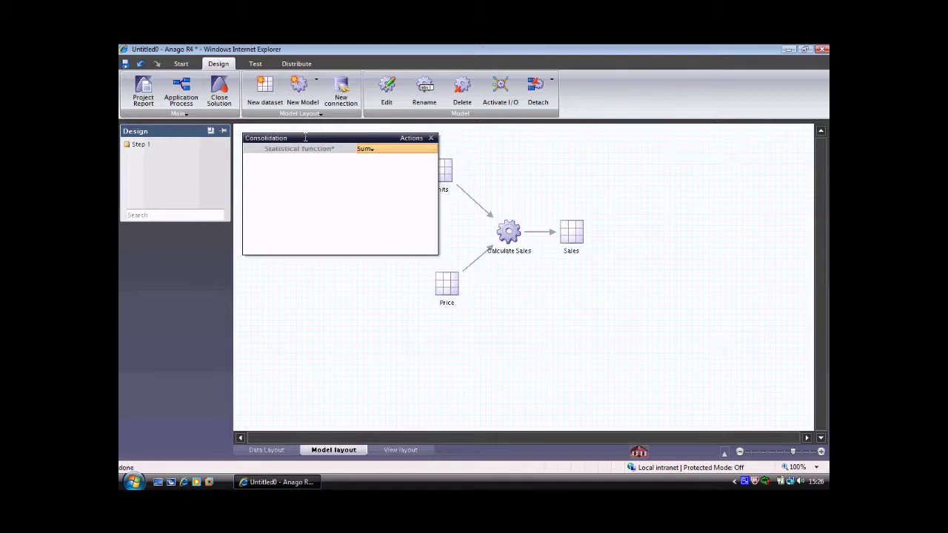
left_click(430, 139)
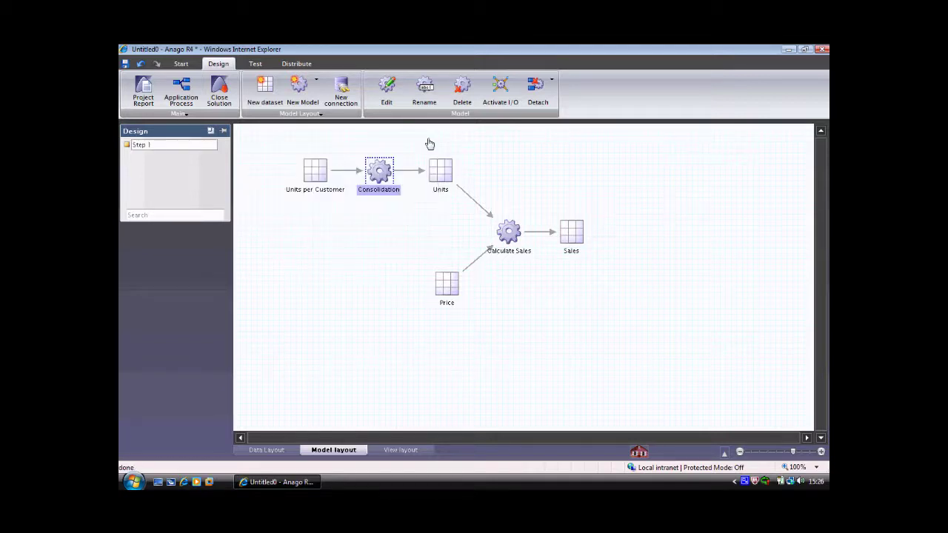
Add a Microsoft Access connection to the Units per Customer dataset, using Order_table from the ERP.accdb database.
left_click_drag(291, 133, 457, 191)
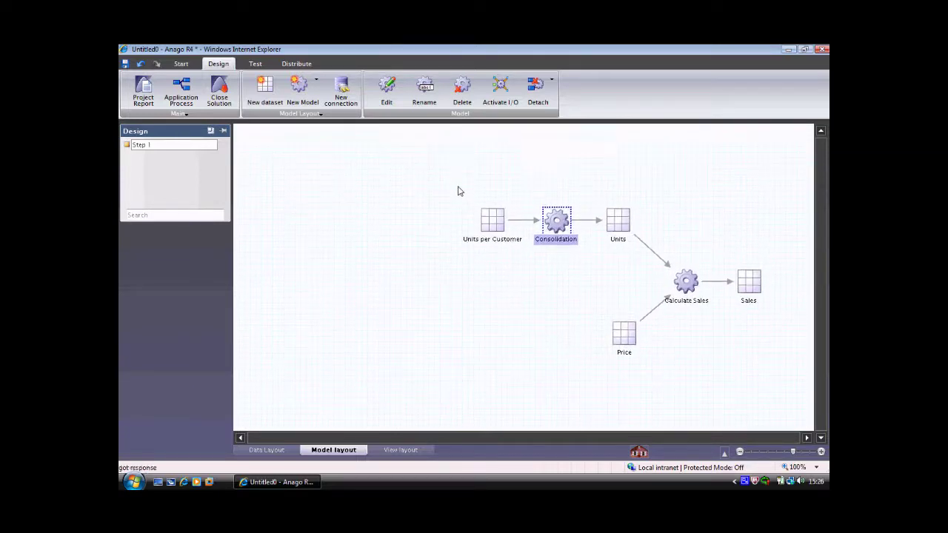
left_click(491, 214)
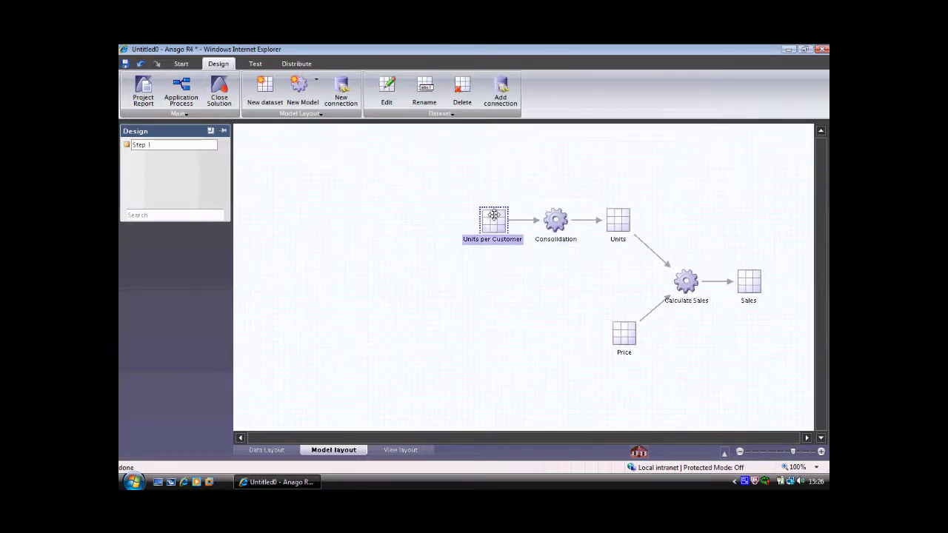
left_click(503, 94)
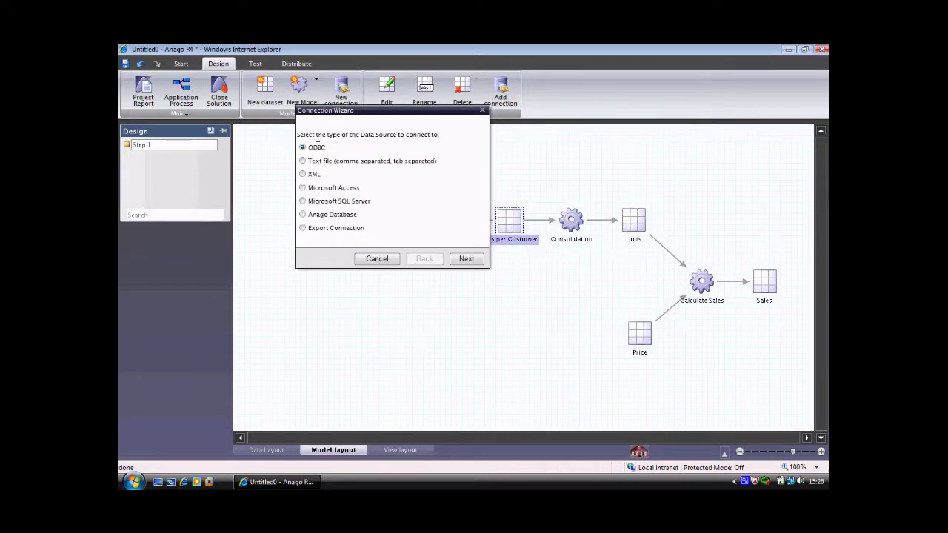
left_click(304, 189)
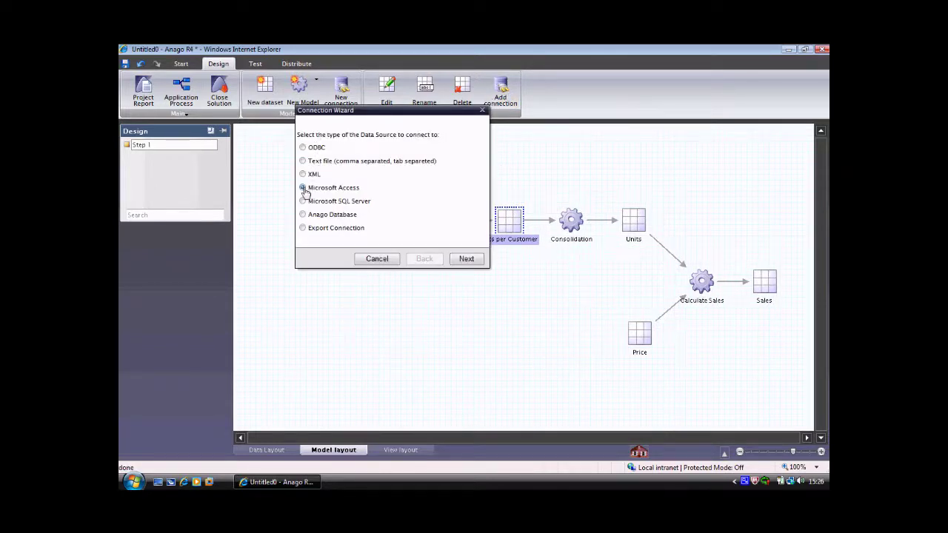
left_click(466, 259)
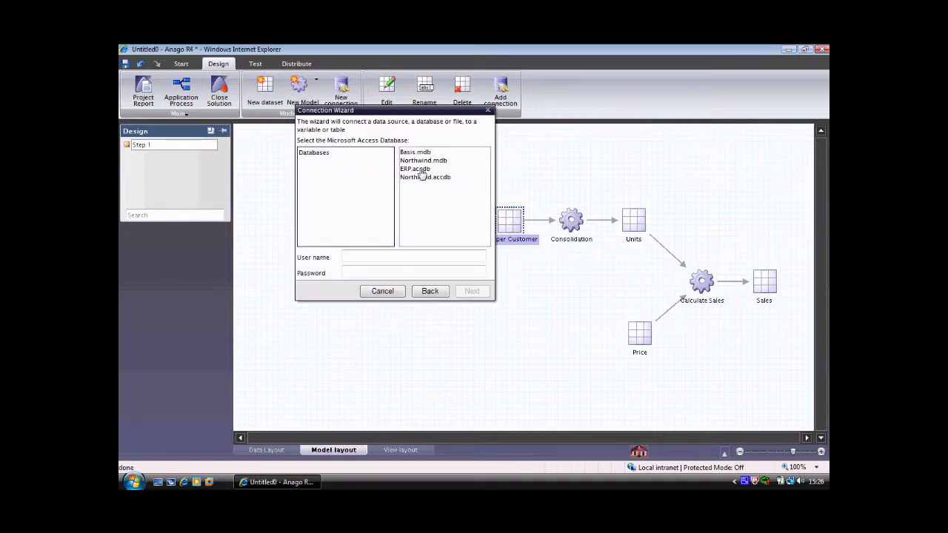
left_click(420, 170)
left_click(467, 291)
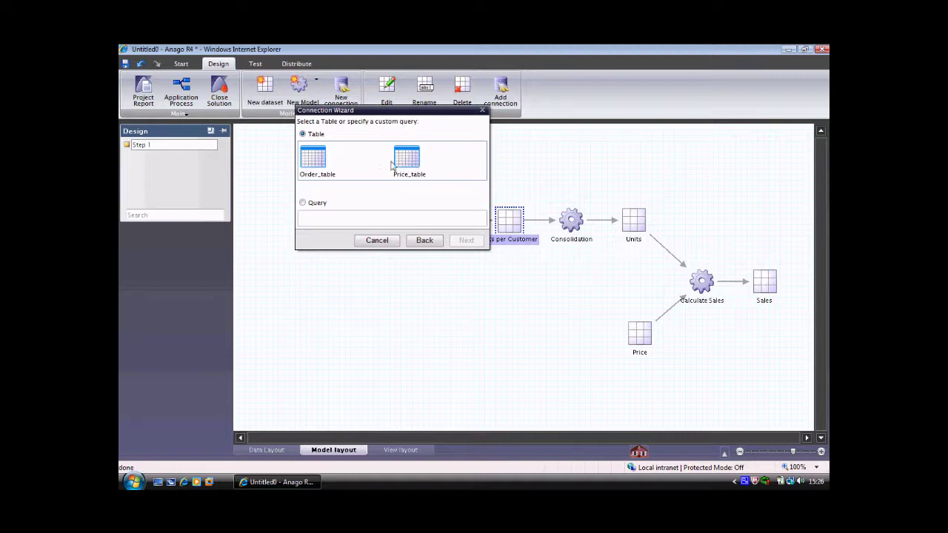
left_click(316, 163)
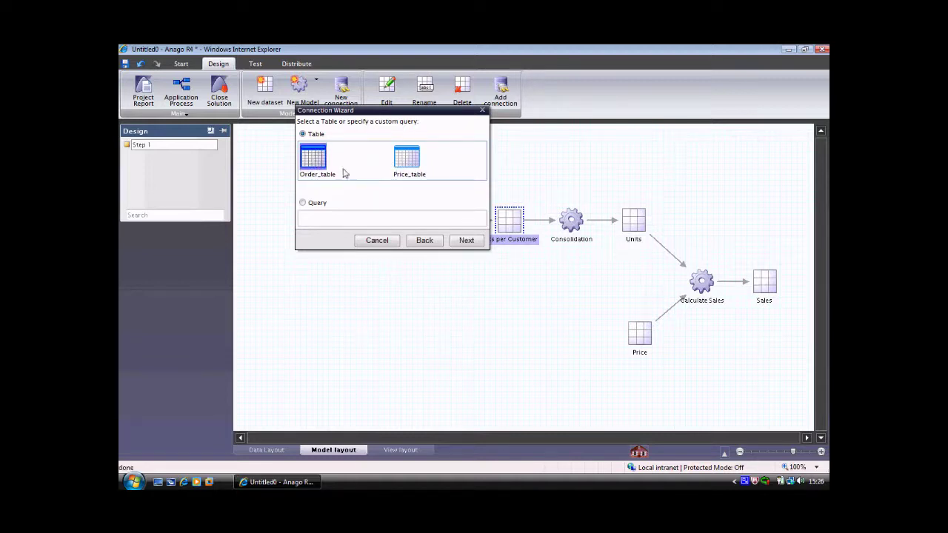
left_click(465, 241)
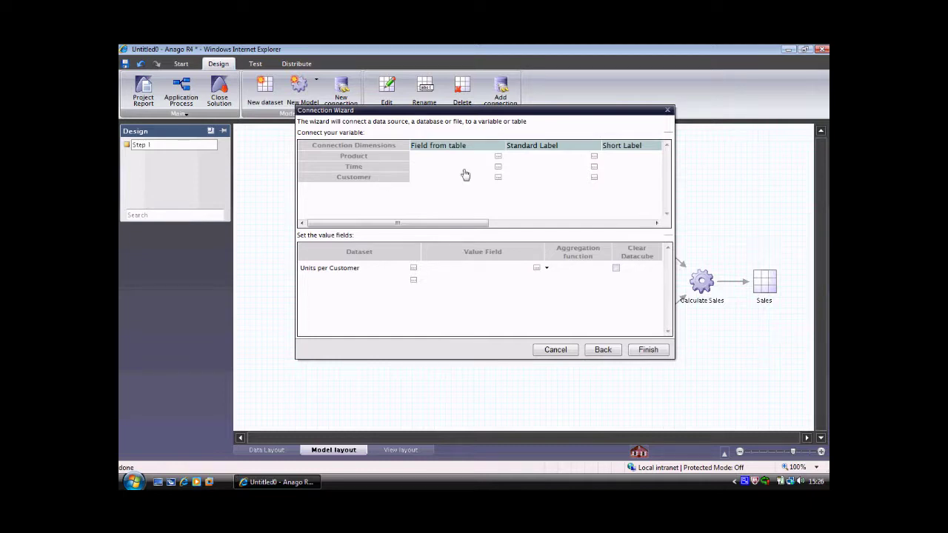
Map Product to product_id, Time to date_month and Customer to customer_id, automatically adding new items for Product and Customer.
left_click(499, 158)
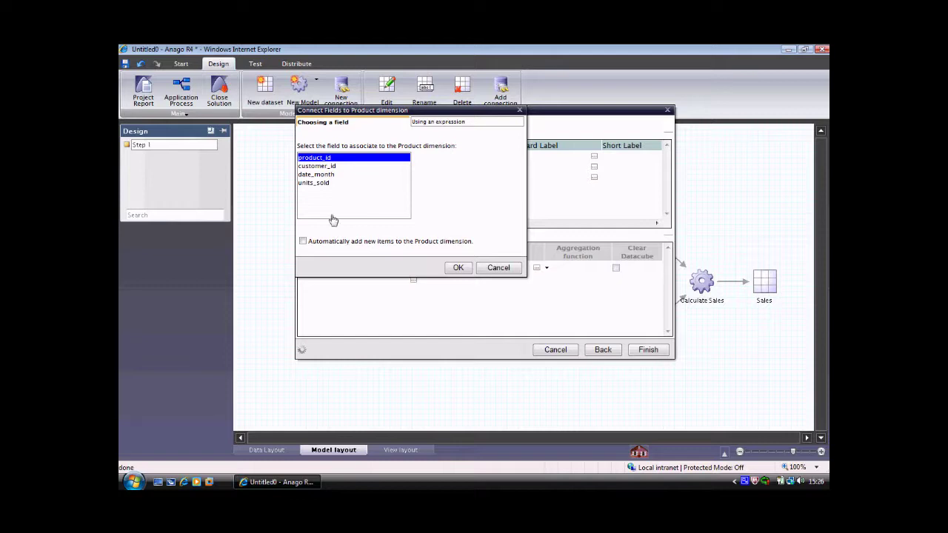
left_click(304, 242)
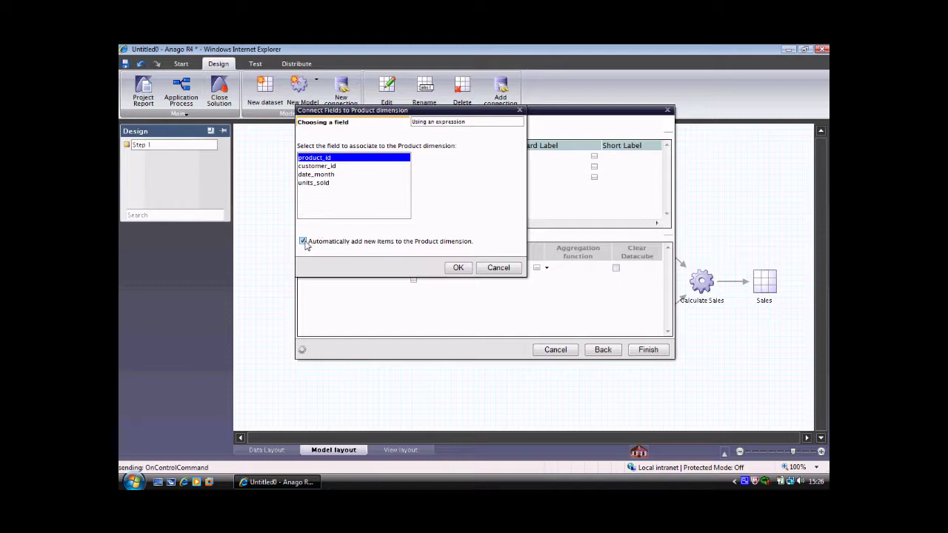
left_click(459, 268)
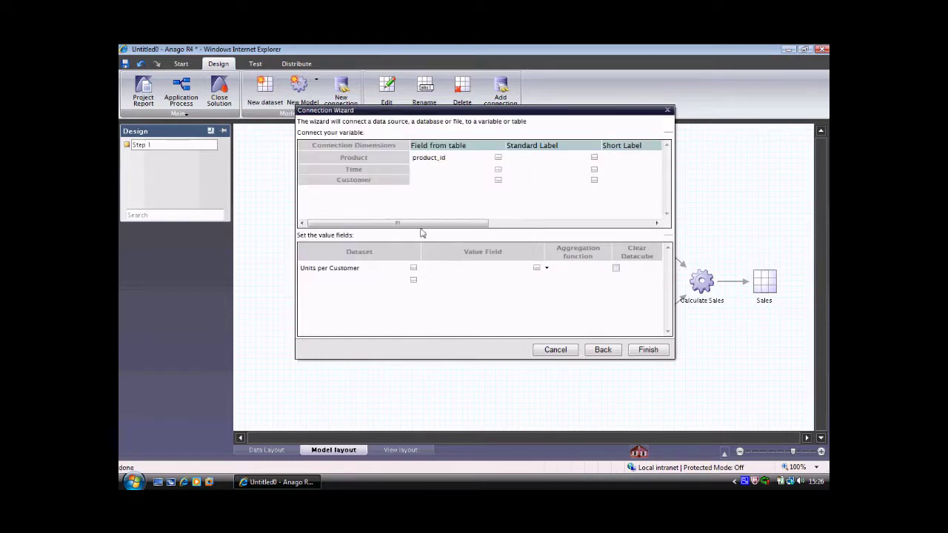
left_click(498, 170)
left_click(289, 221)
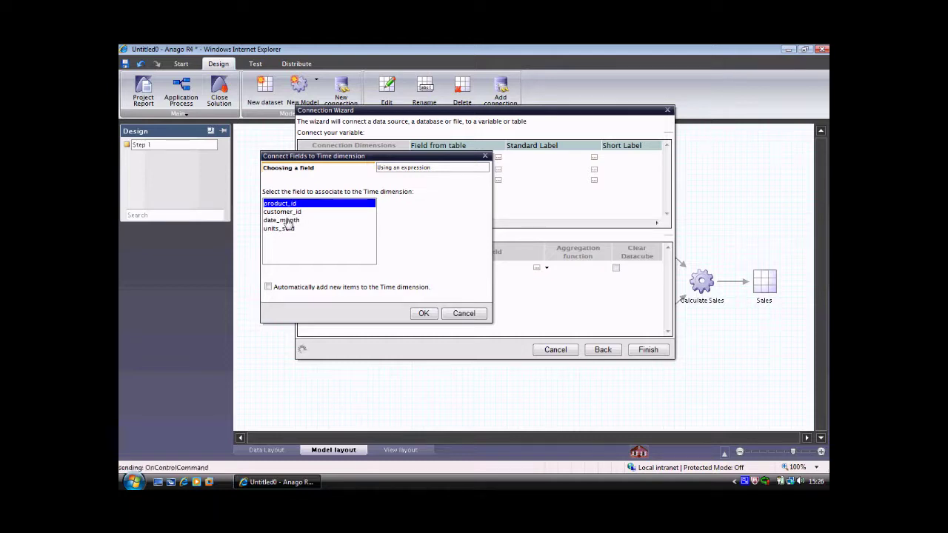
left_click(422, 314)
left_click(497, 183)
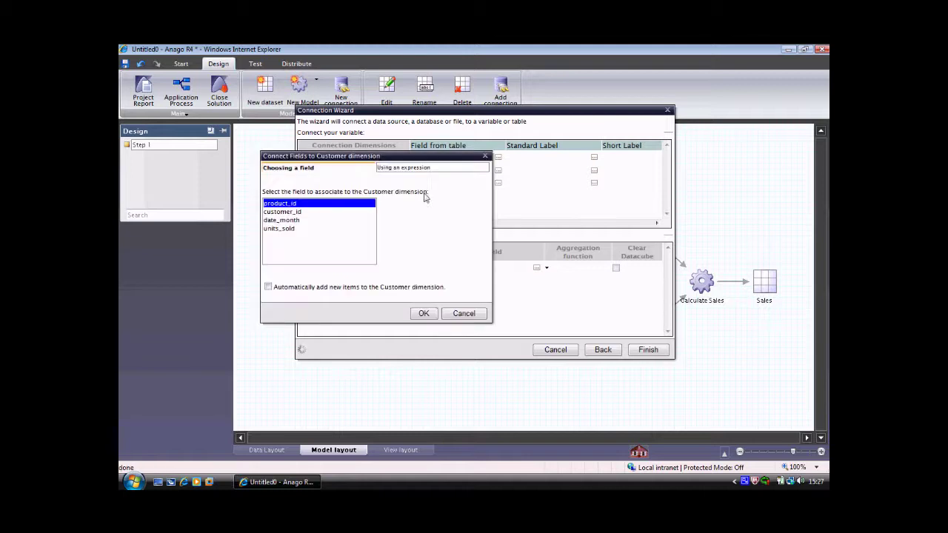
left_click(289, 212)
left_click(423, 313)
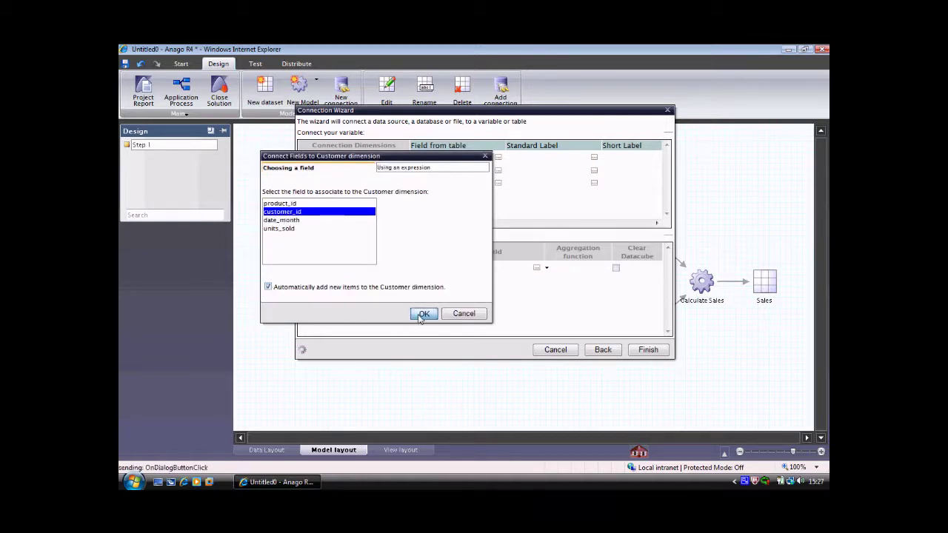
Assign units_sold as the value field of Units per Customer and finish the connection.
left_click(536, 270)
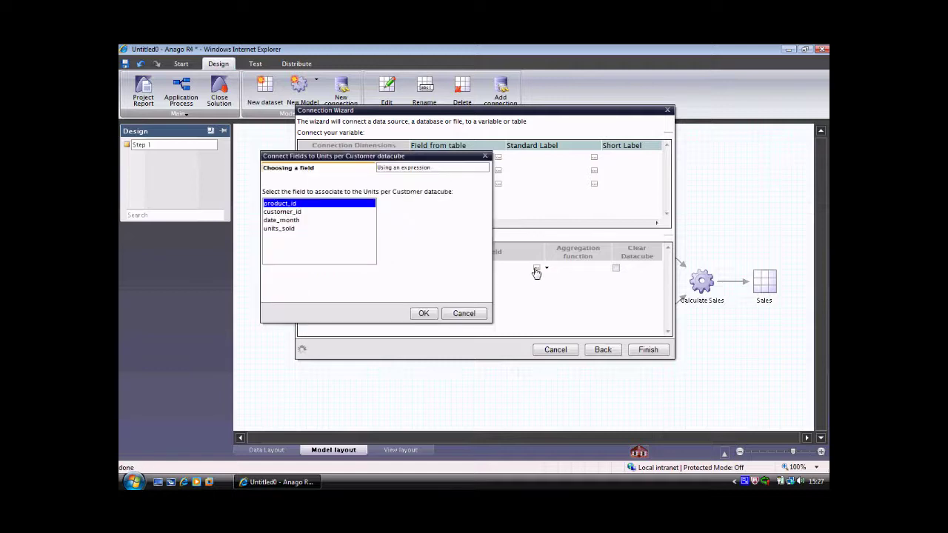
left_click(288, 228)
left_click(421, 314)
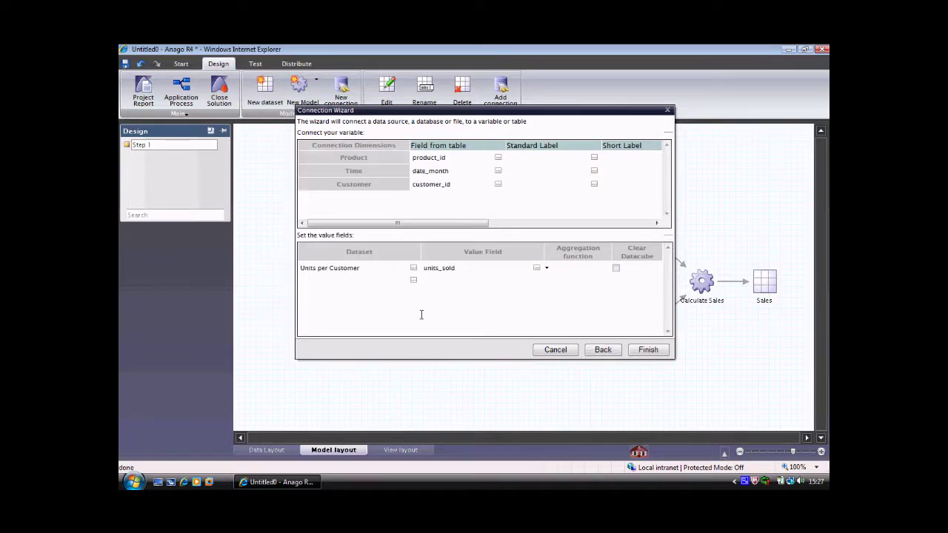
left_click(645, 353)
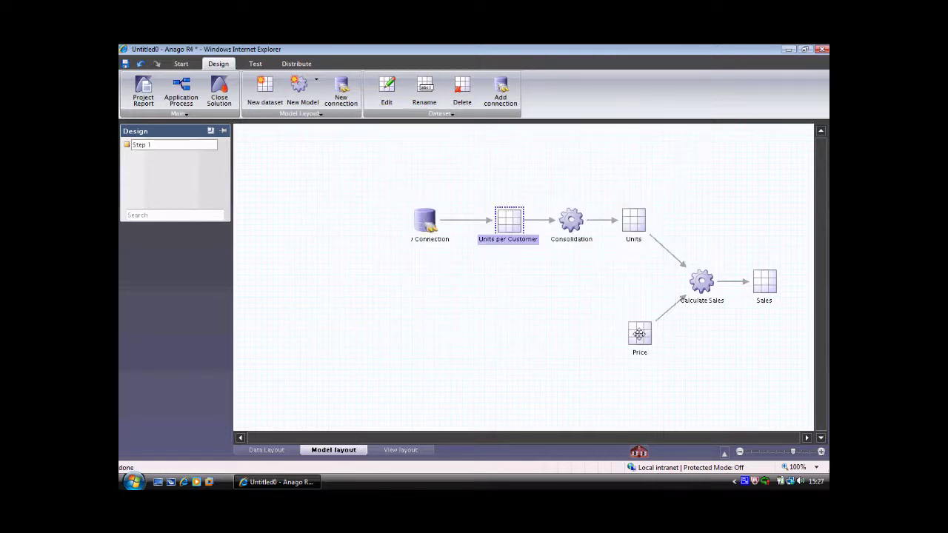
Add a Microsoft Access connection to the Price dataset, using Price_table from the ERP.accdb database.
left_click(638, 334)
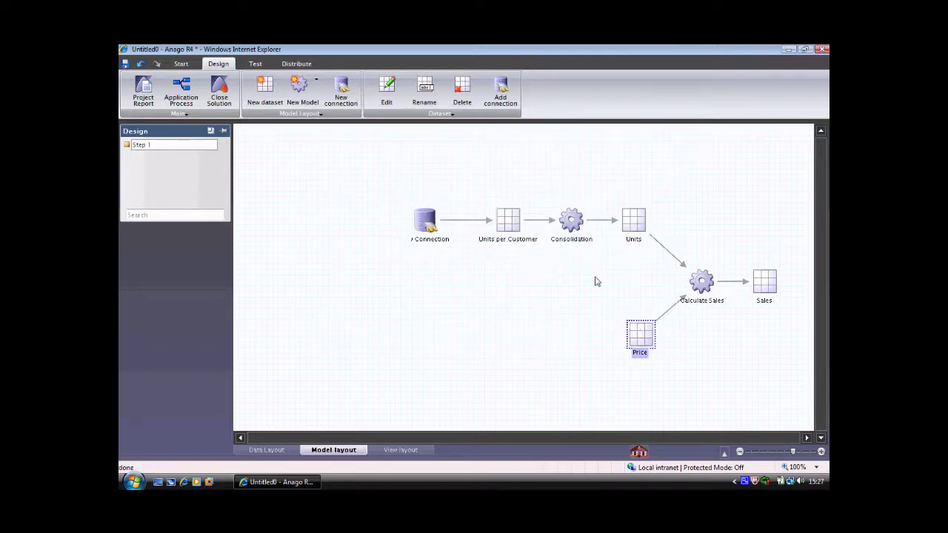
left_click(494, 99)
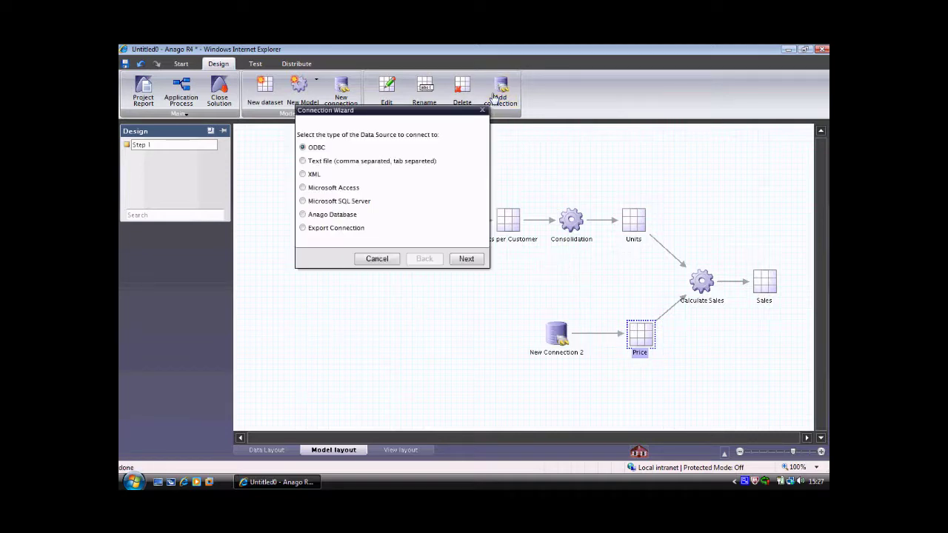
left_click(302, 187)
left_click(466, 259)
left_click(421, 169)
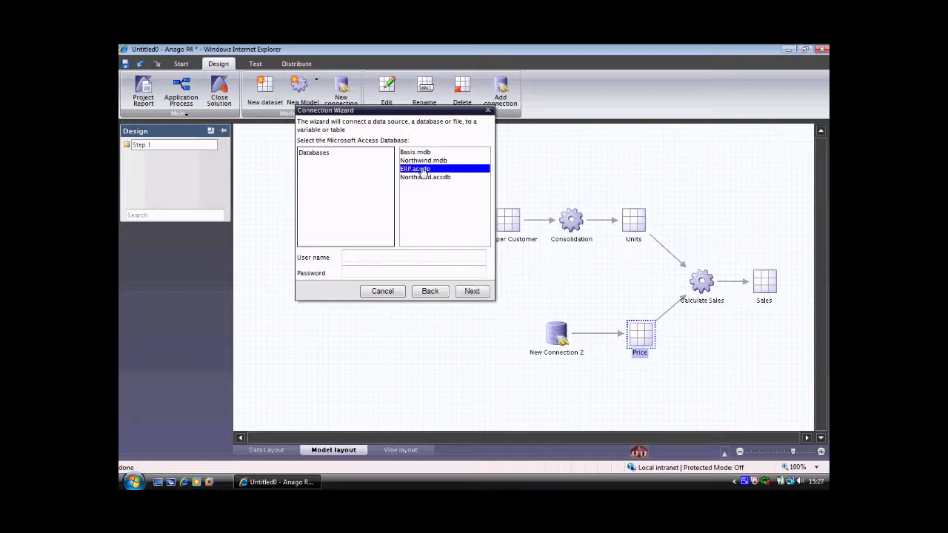
left_click(470, 291)
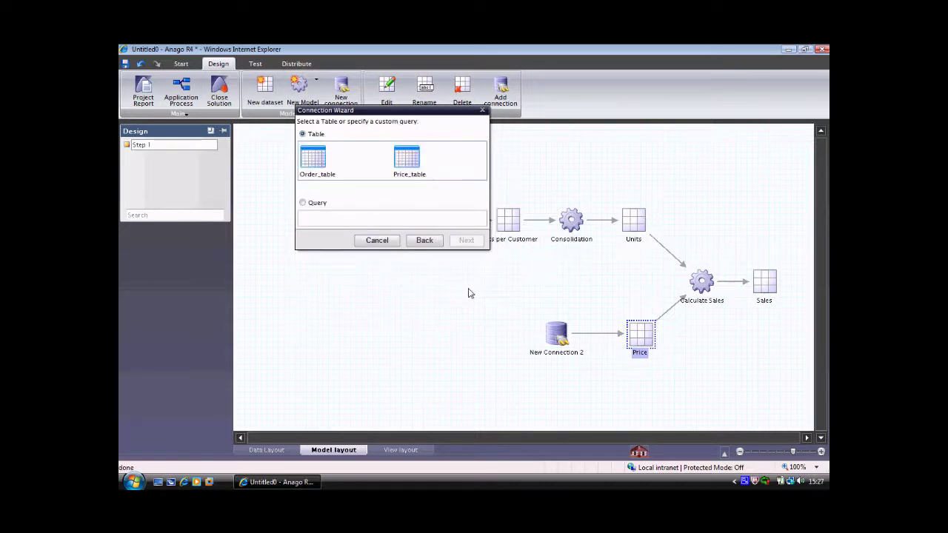
left_click(405, 169)
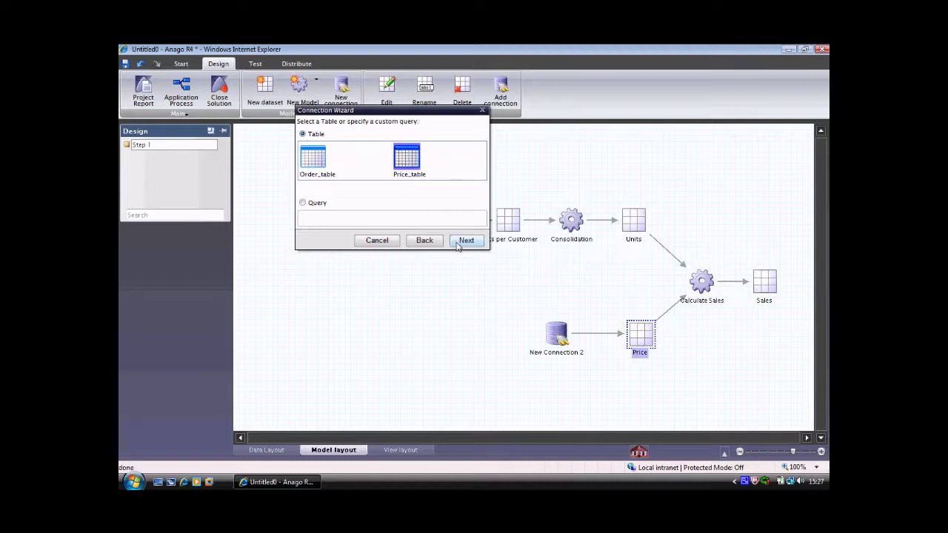
left_click(461, 241)
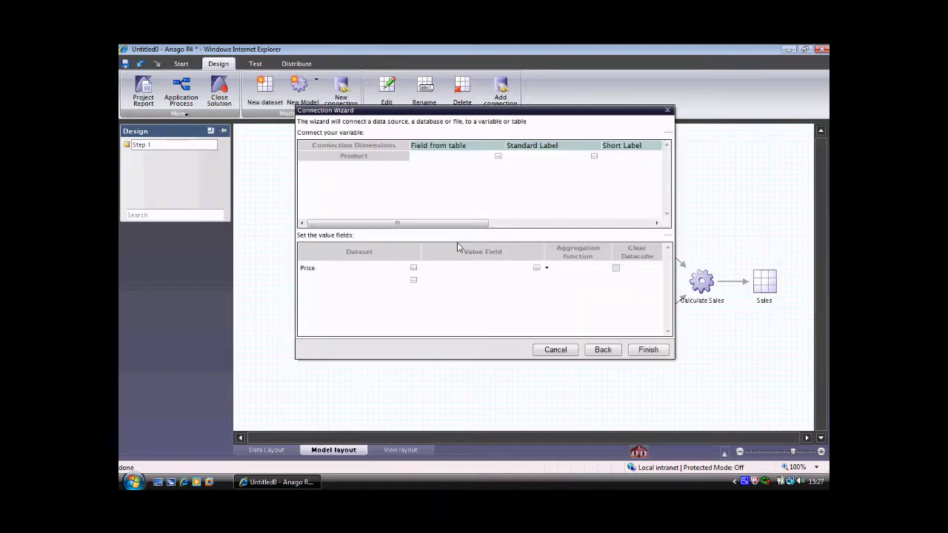
Map Product to product_id with new items added automatically, assign market_price as Price's value field, and finish the connection.
left_click(498, 158)
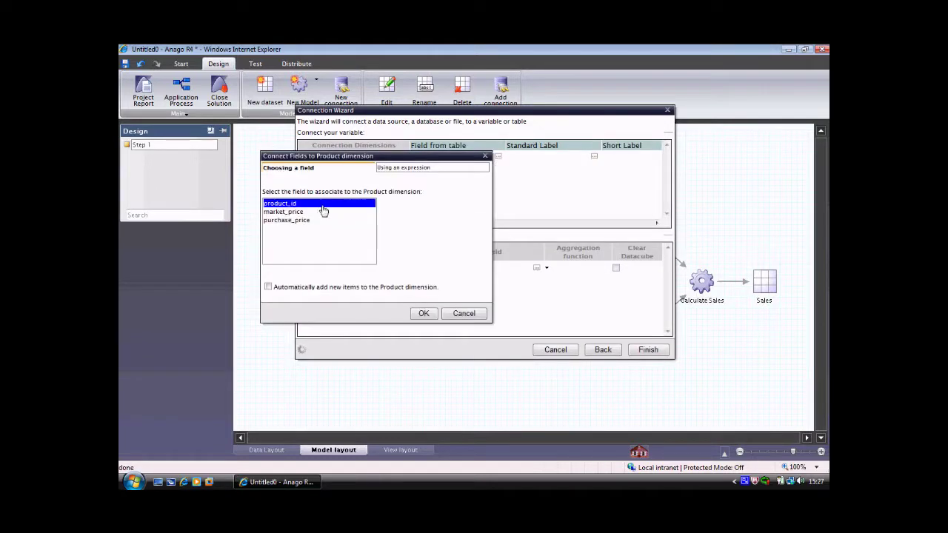
left_click(269, 287)
left_click(421, 314)
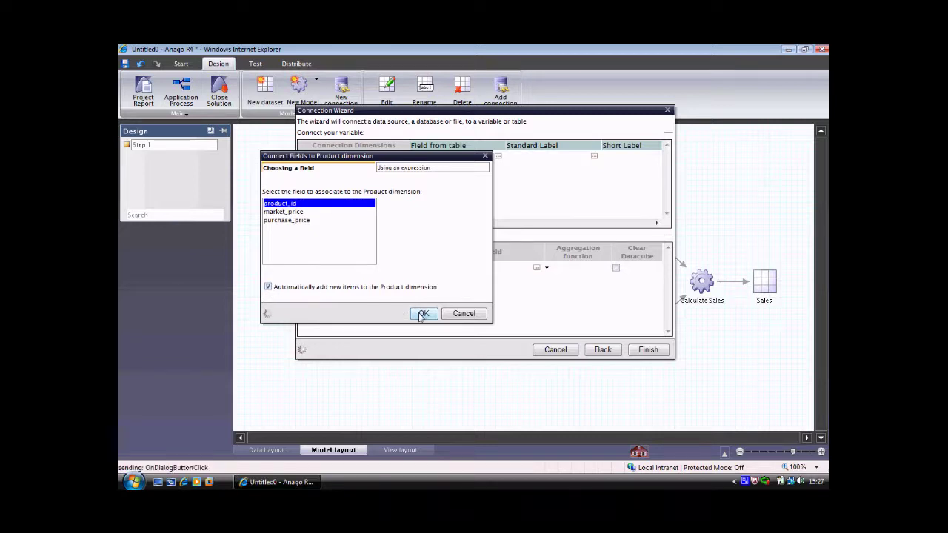
left_click(537, 268)
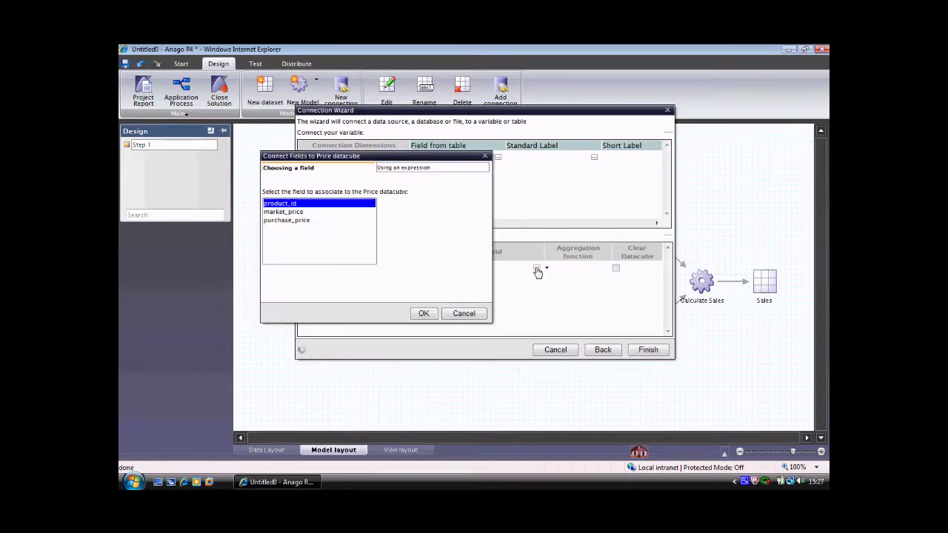
left_click(286, 212)
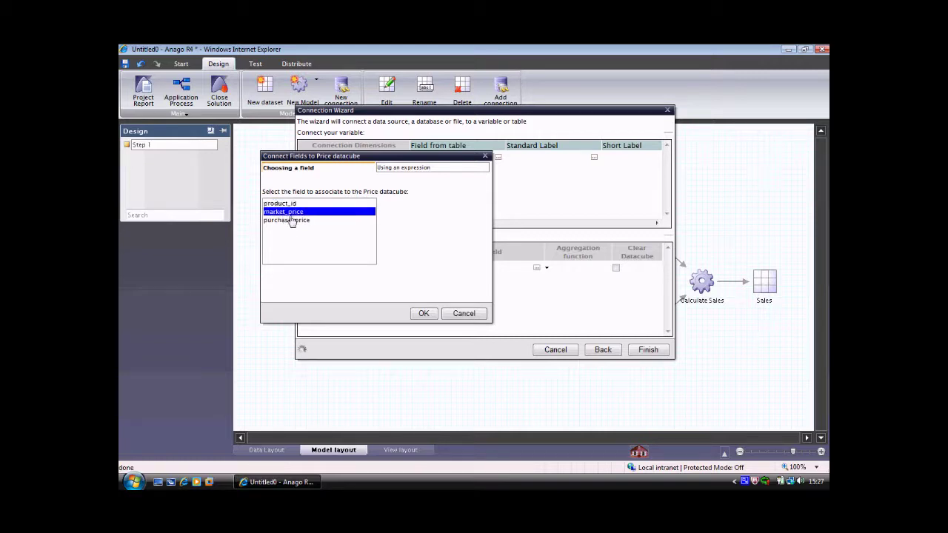
left_click(422, 313)
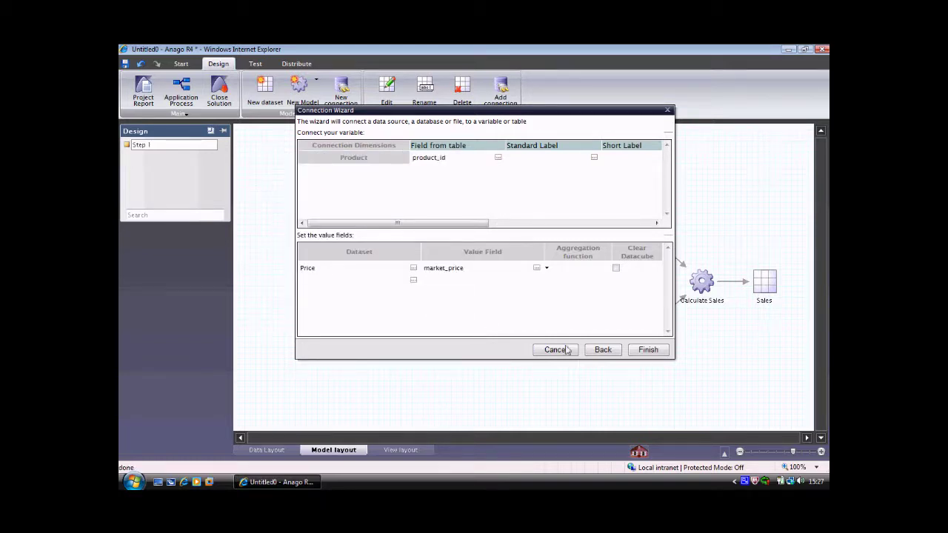
left_click(644, 351)
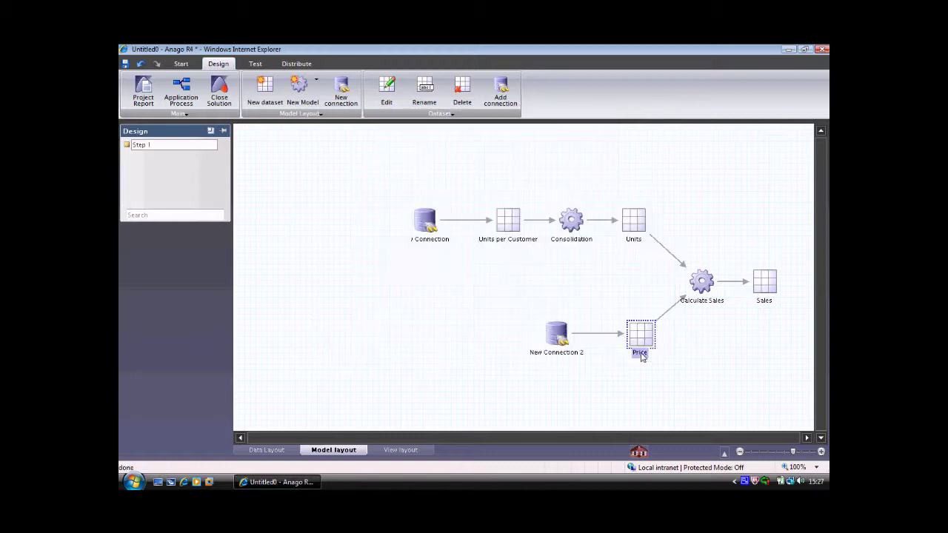
Save the solution under the name MBS Demo 2.
left_click_drag(625, 293, 543, 274)
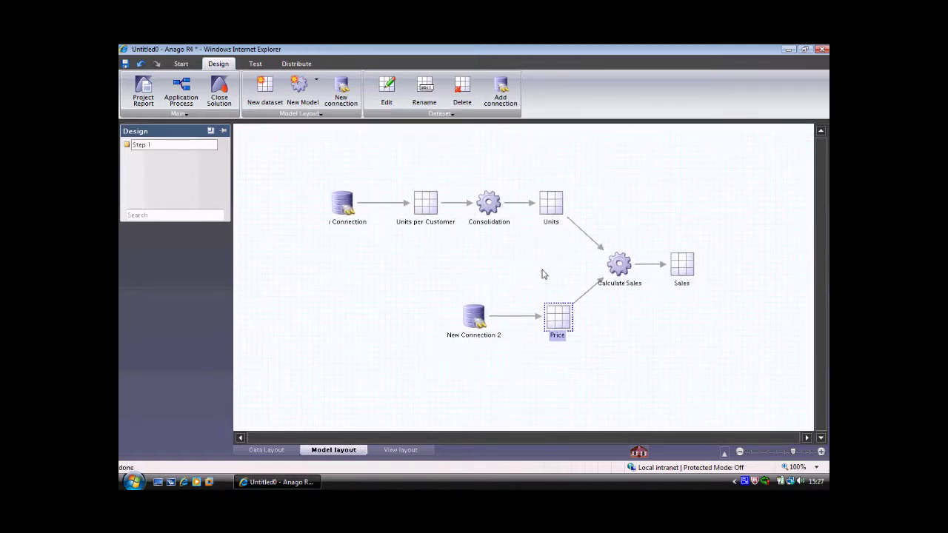
left_click(125, 64)
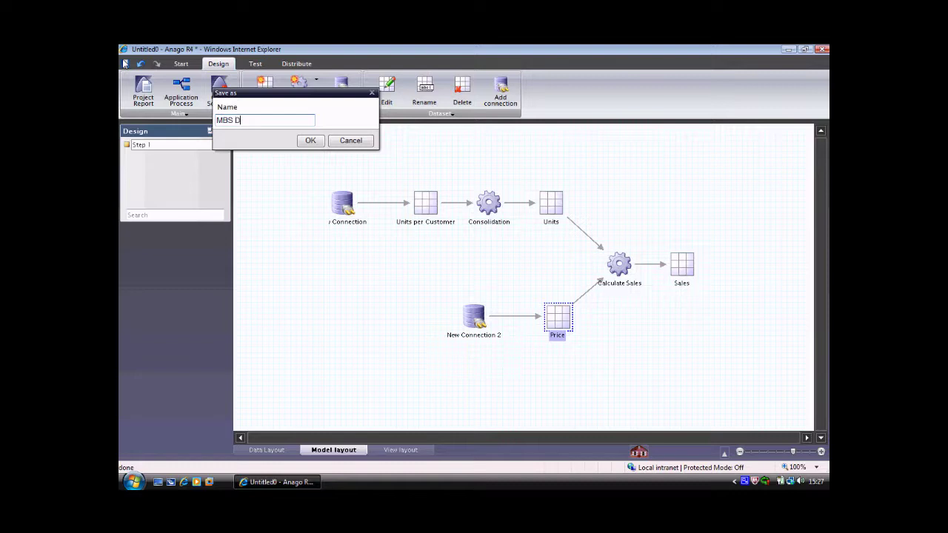
type("MBS Demo 2")
key("Return")
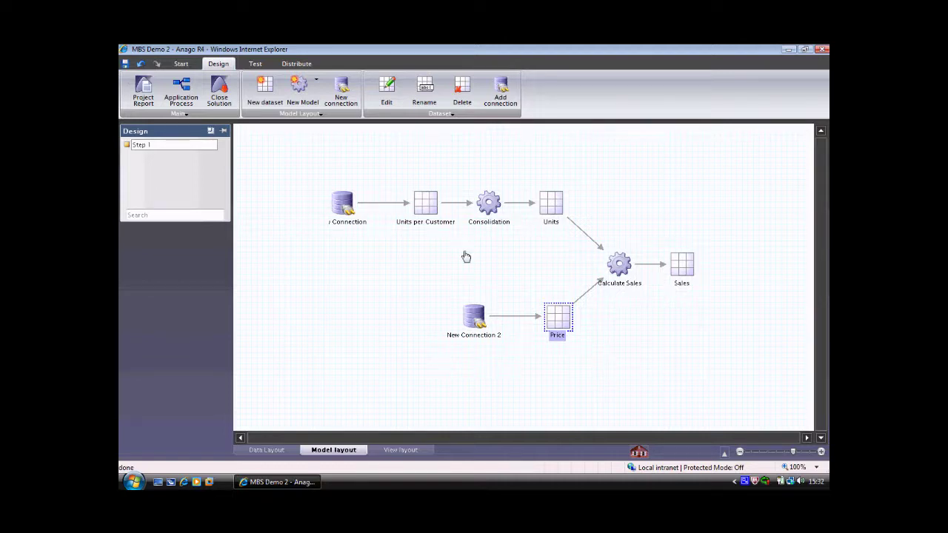
Create a 2x2 dashboard view for Step 1 and add the Units per Customer dataset to its Row 1 Col 1 cell.
left_click(411, 450)
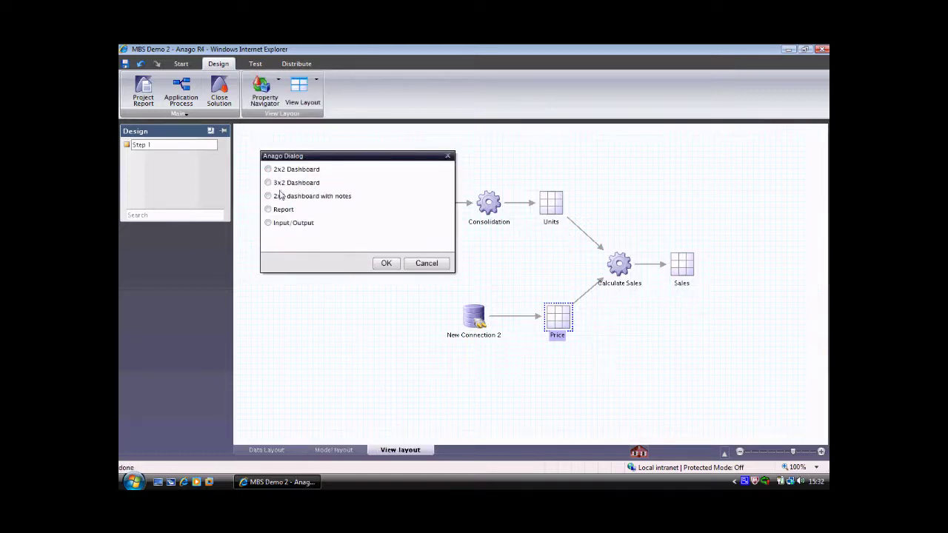
left_click(379, 267)
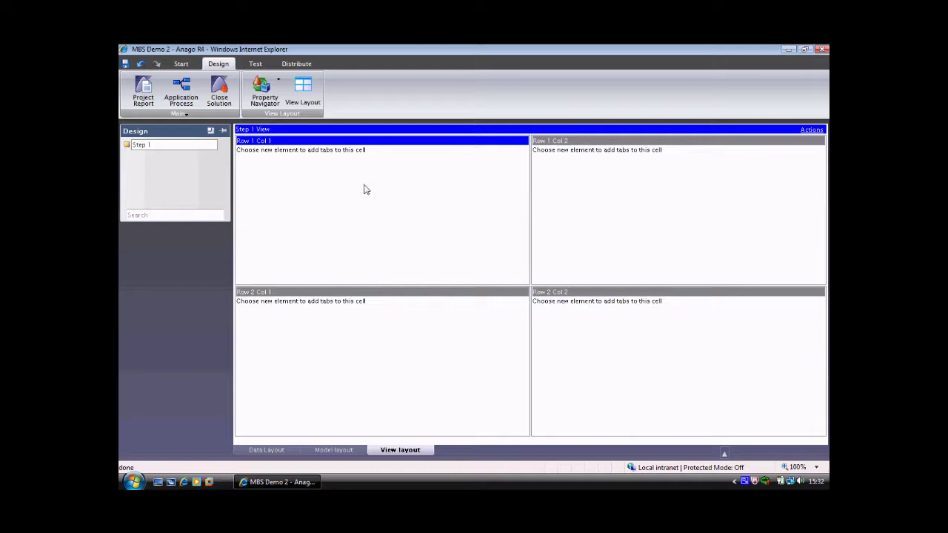
left_click(360, 149)
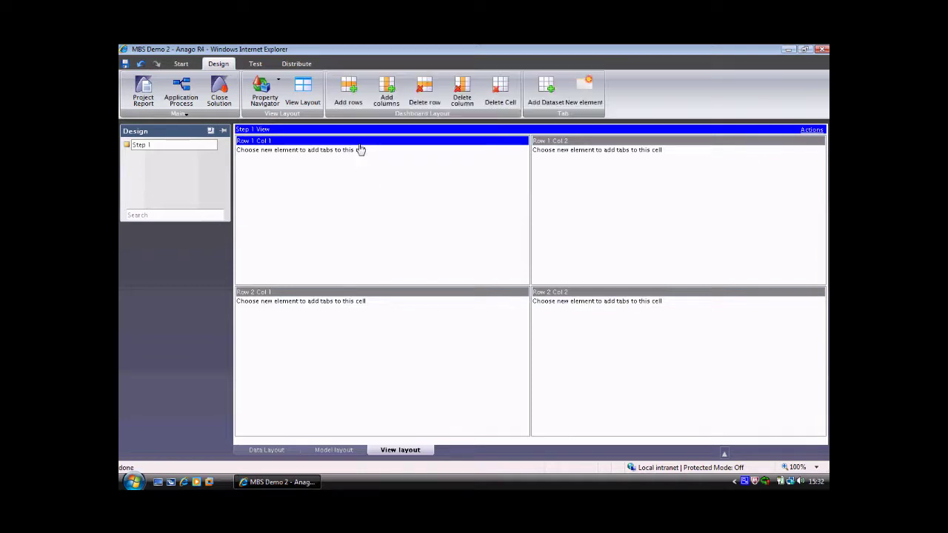
left_click(546, 89)
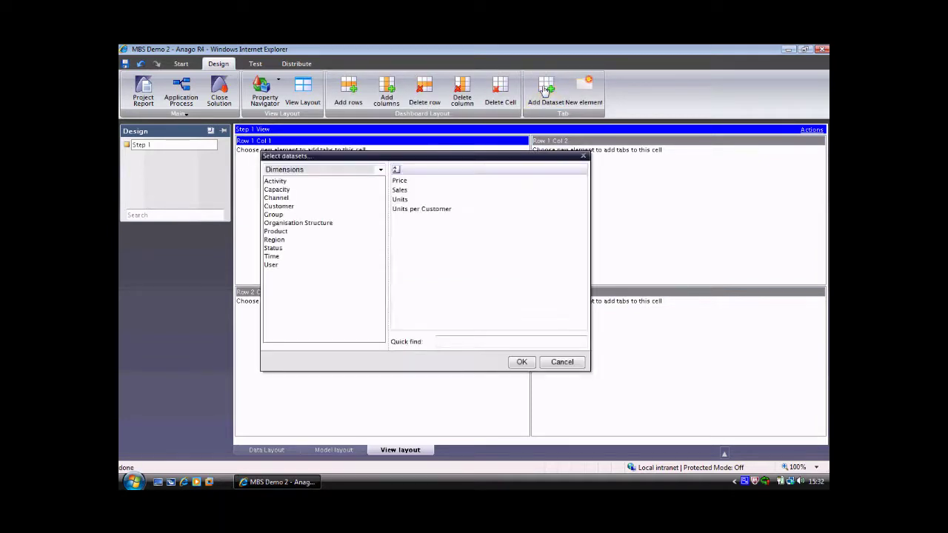
left_click(409, 212)
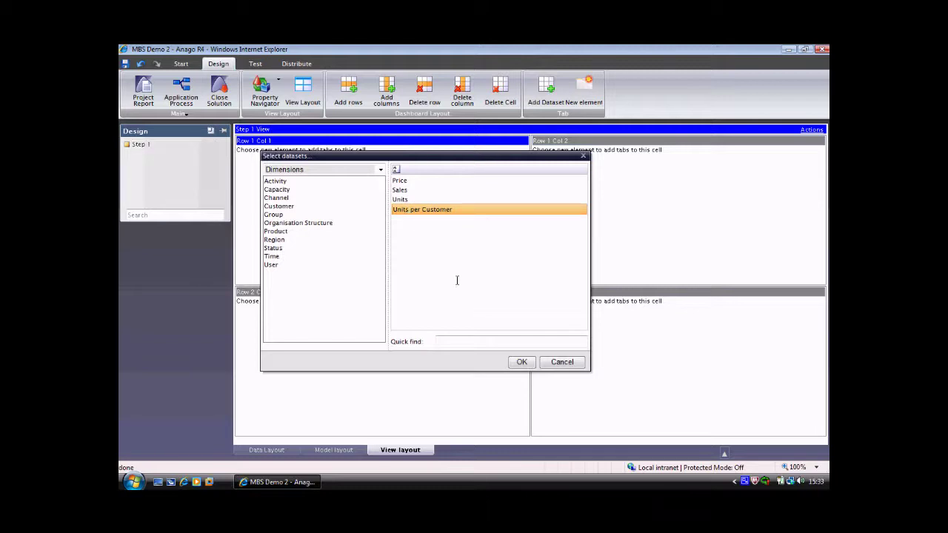
left_click(518, 363)
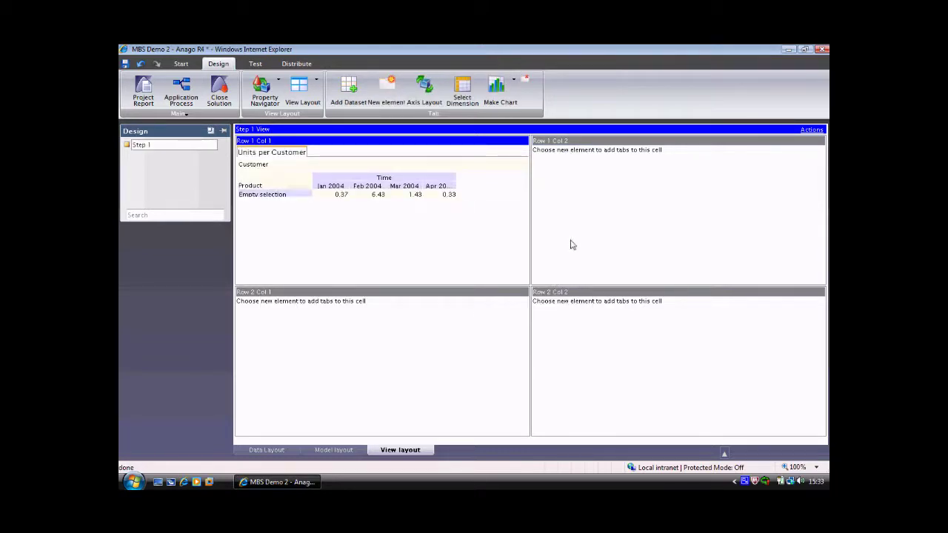
Add the Units dataset to the Row 1 Col 2 cell of the dashboard.
left_click(622, 149)
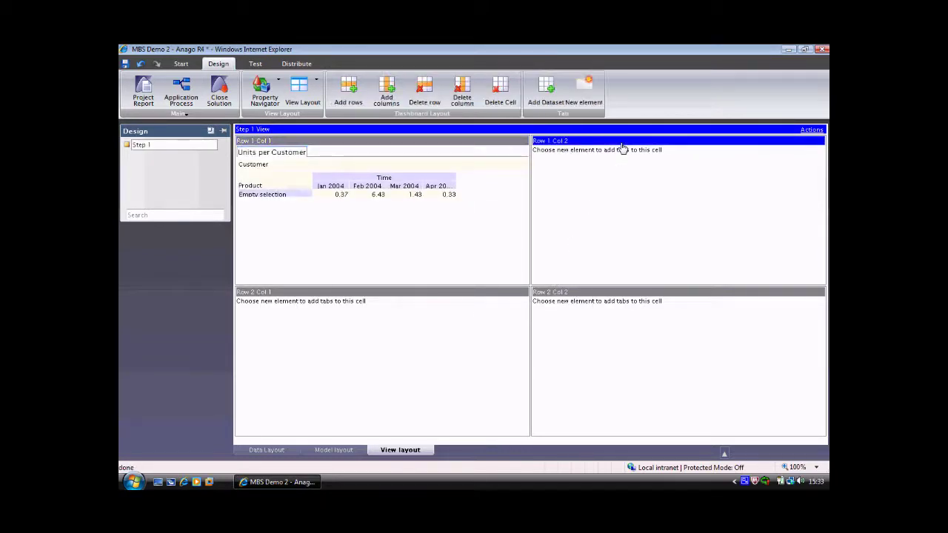
left_click(553, 93)
left_click(404, 200)
left_click(521, 362)
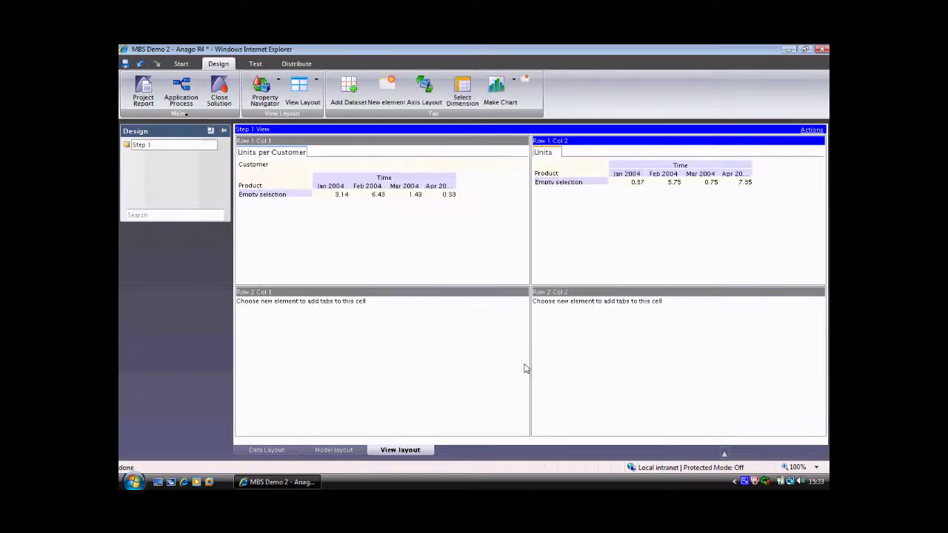
Add the Price dataset to the Row 2 Col 1 cell of the dashboard.
left_click(431, 297)
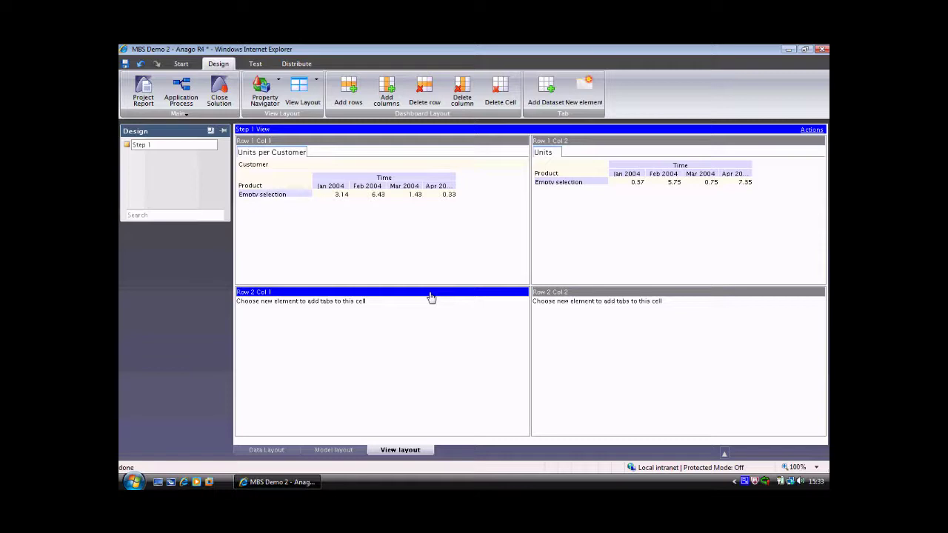
left_click(545, 87)
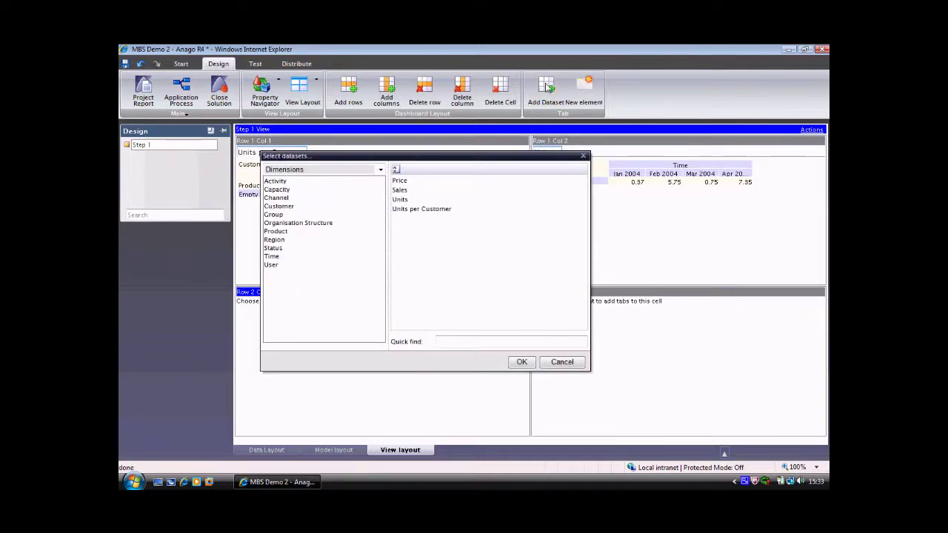
left_click(423, 191)
left_click(413, 181)
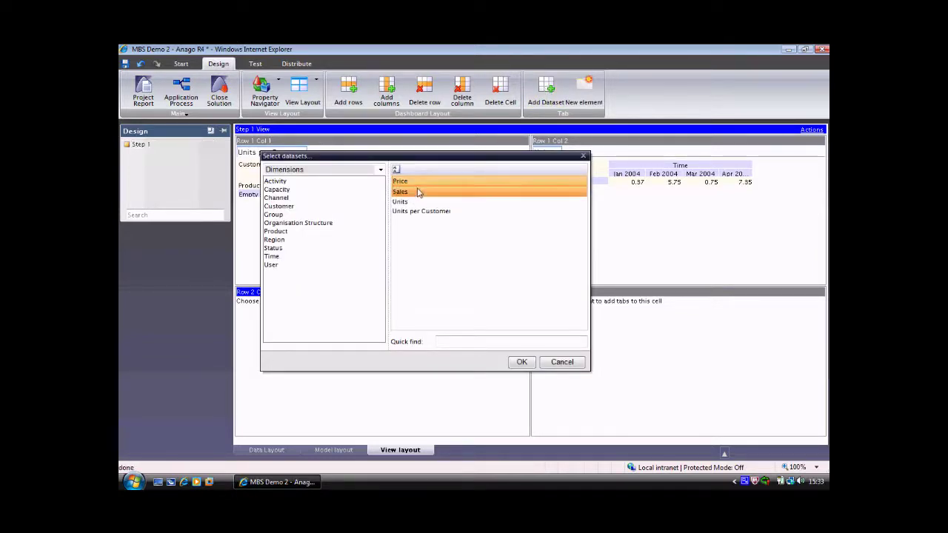
left_click(520, 363)
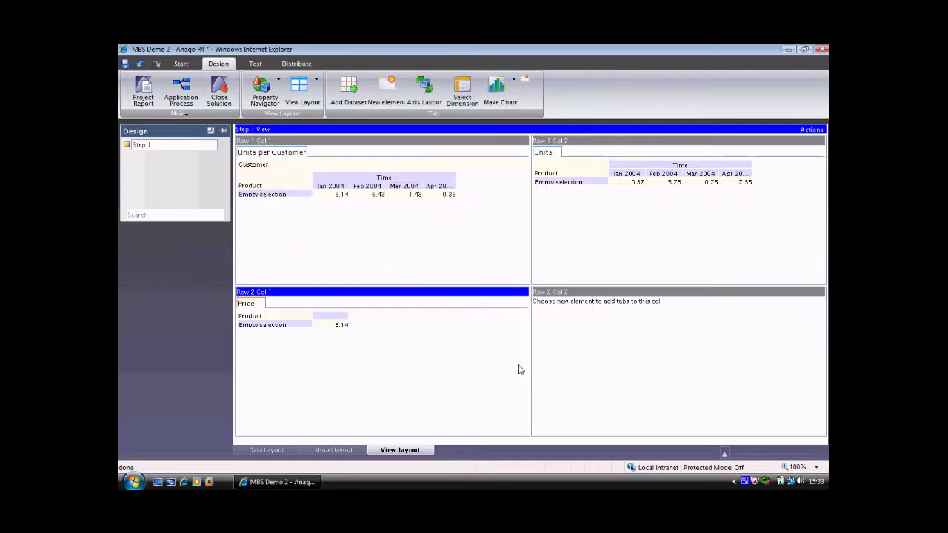
Add the Sales dataset to the Row 2 Col 2 cell of the dashboard and turn its table into a chart.
left_click(570, 295)
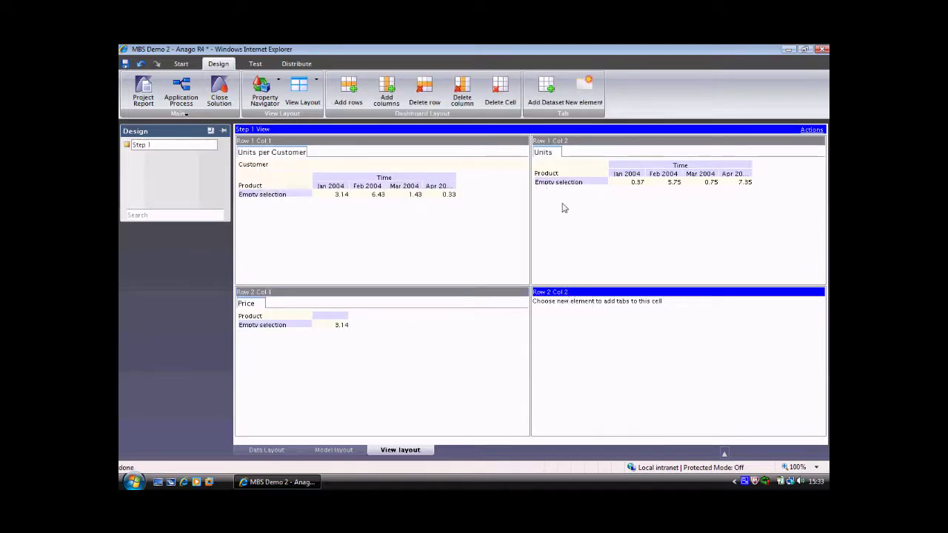
left_click(544, 90)
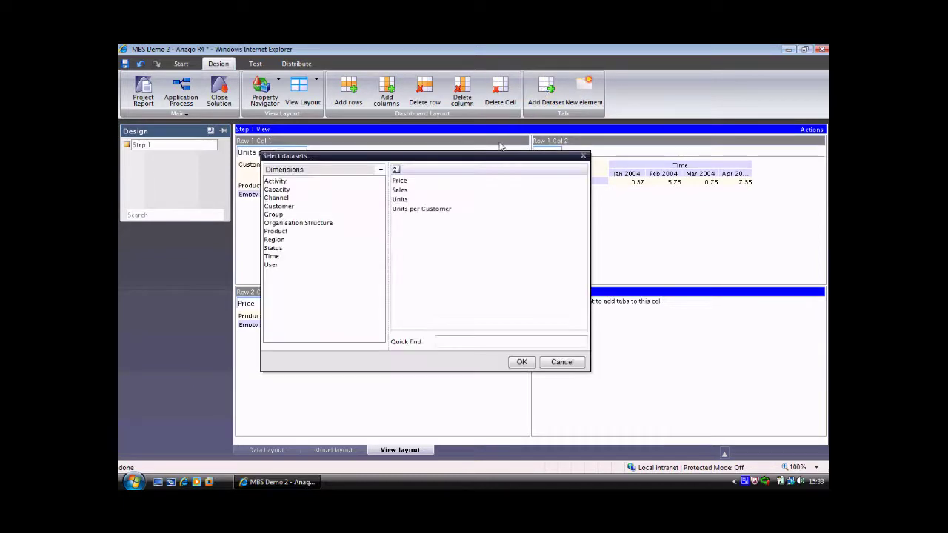
left_click(412, 193)
left_click(520, 362)
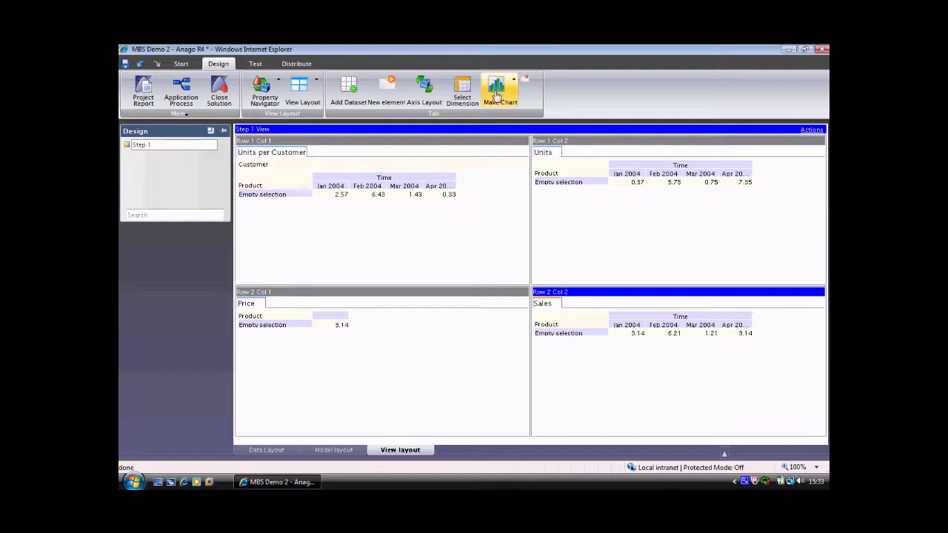
left_click(496, 88)
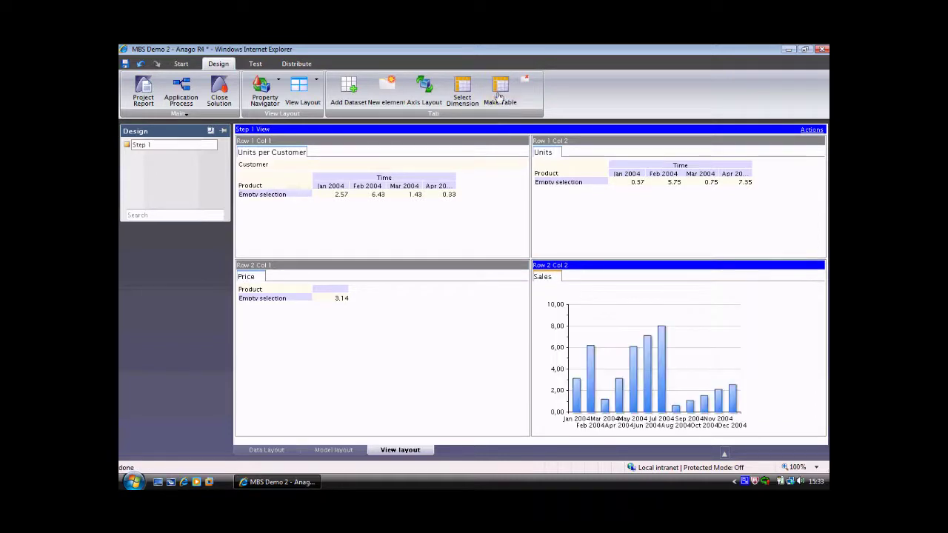
Reduce the Units per Customer and Units datasets to zero decimals in the dashboard.
left_click(373, 194)
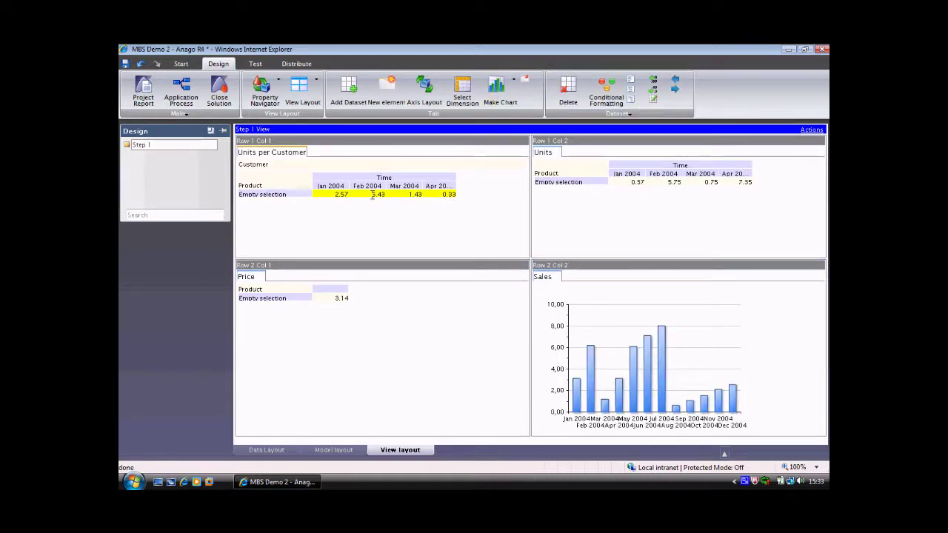
left_click(654, 92)
left_click(653, 91)
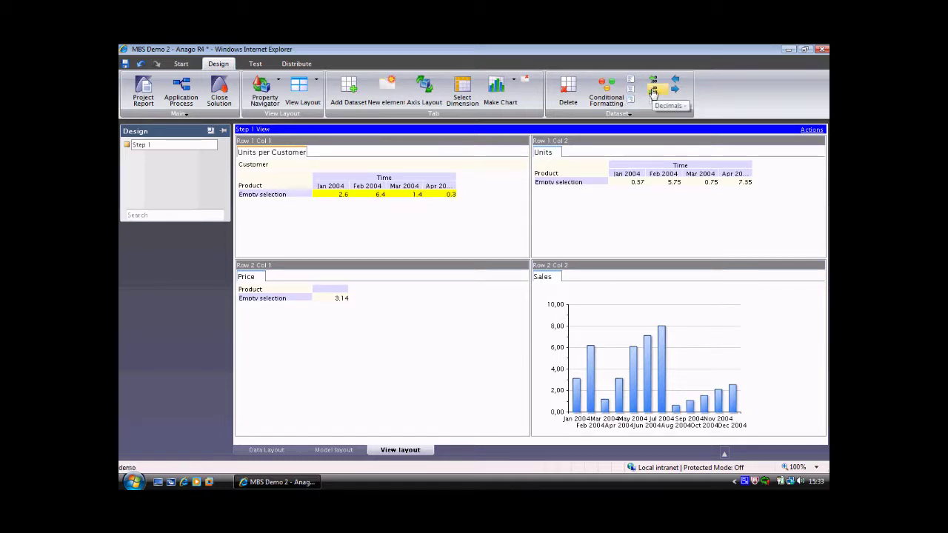
left_click(660, 186)
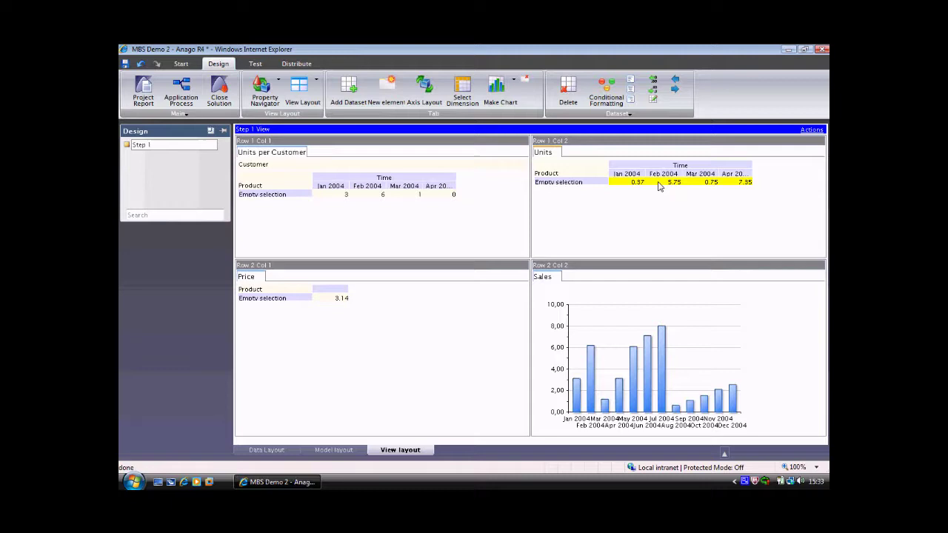
left_click(656, 92)
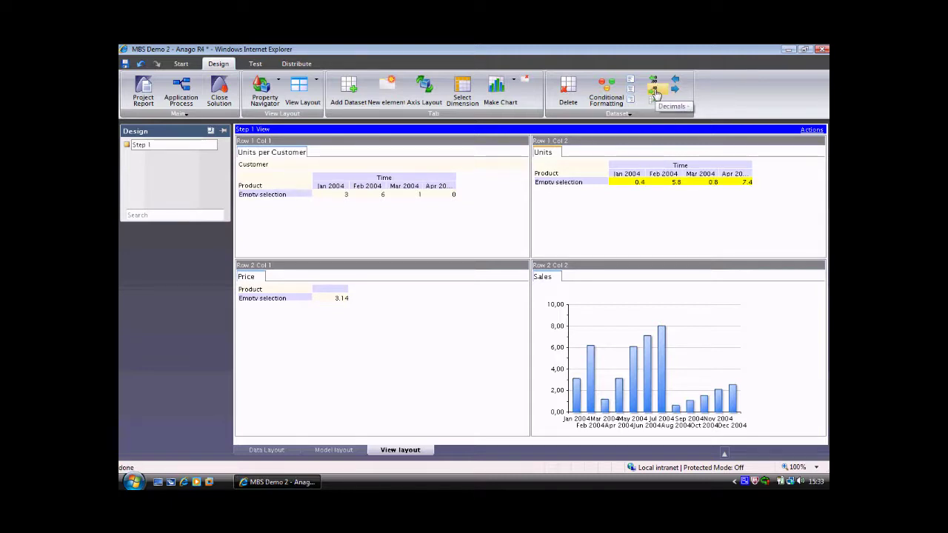
left_click(655, 93)
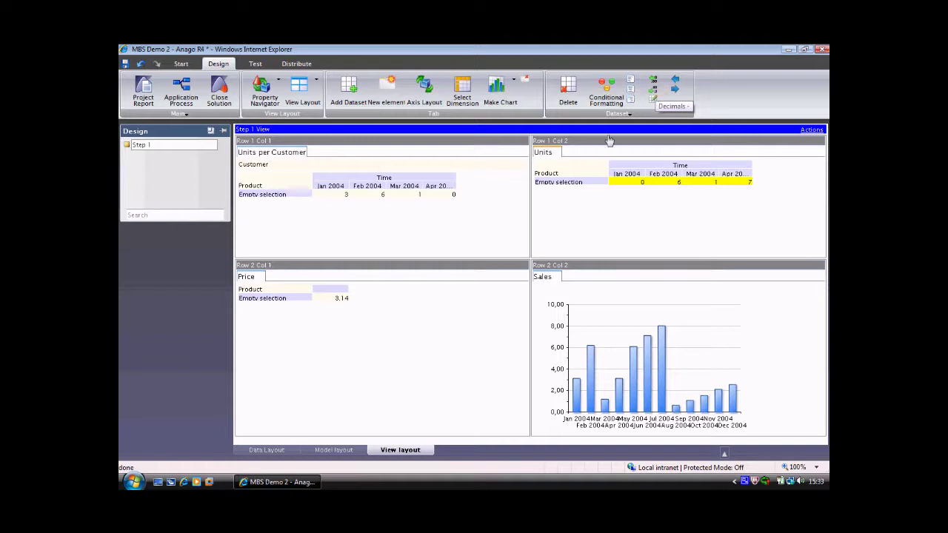
Make the Price dataset read-write in the dashboard.
left_click(334, 299)
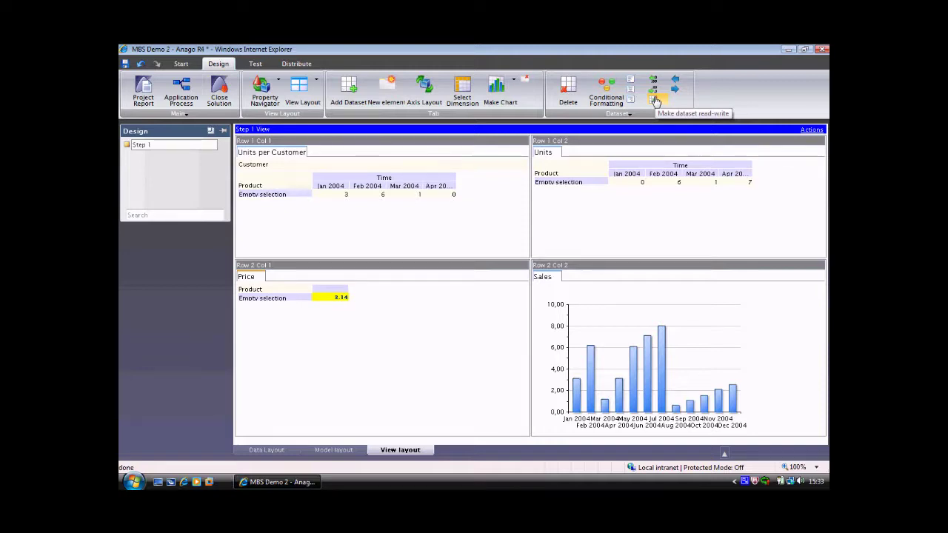
left_click(655, 101)
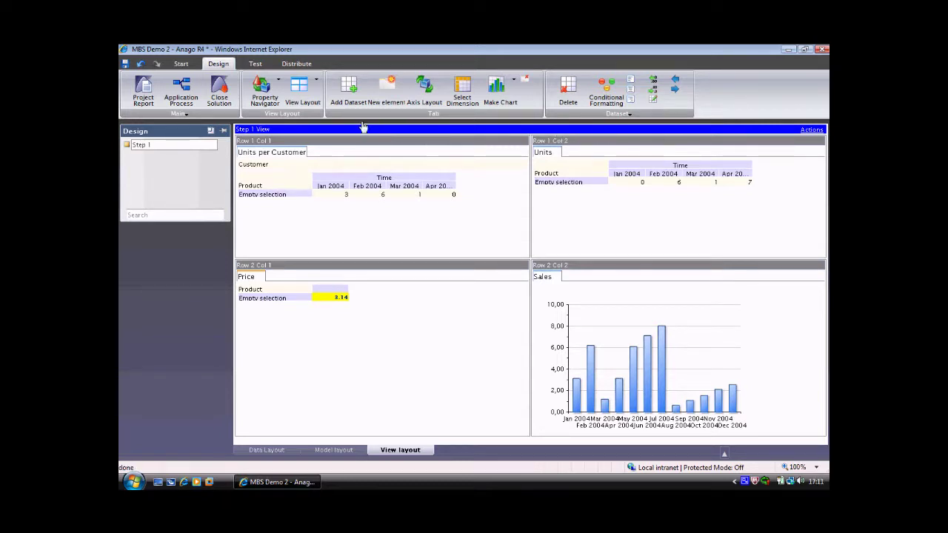
Enable the data connections, start a test of the solution and open the Step 1 view.
left_click(254, 65)
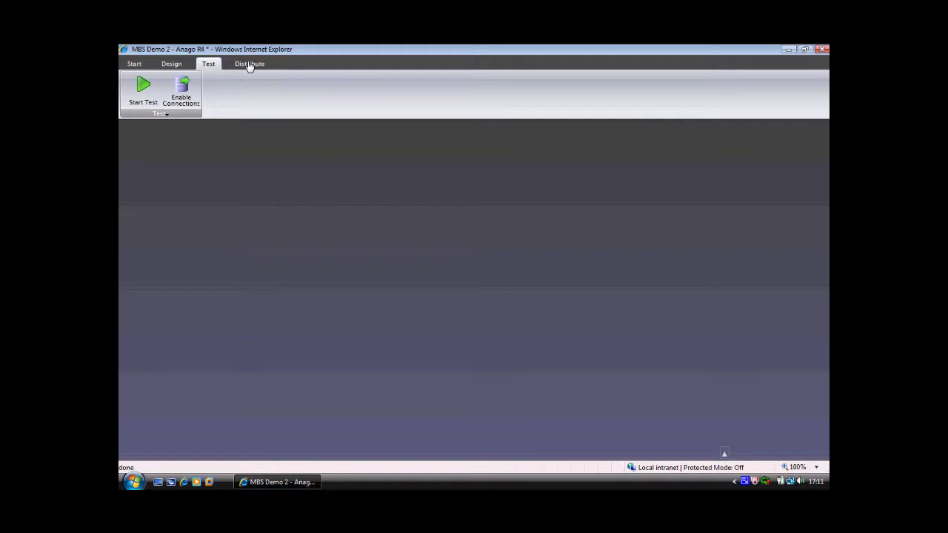
left_click(183, 95)
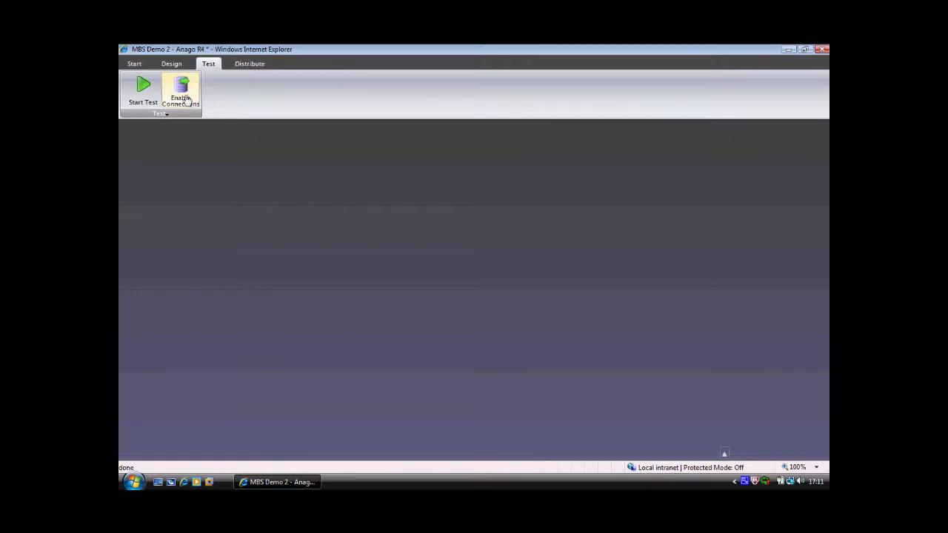
left_click(146, 95)
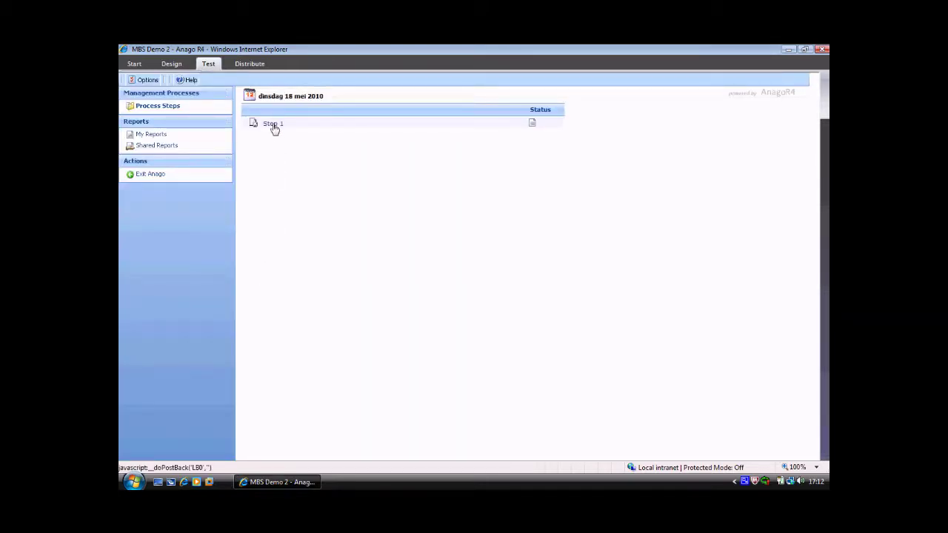
left_click(273, 124)
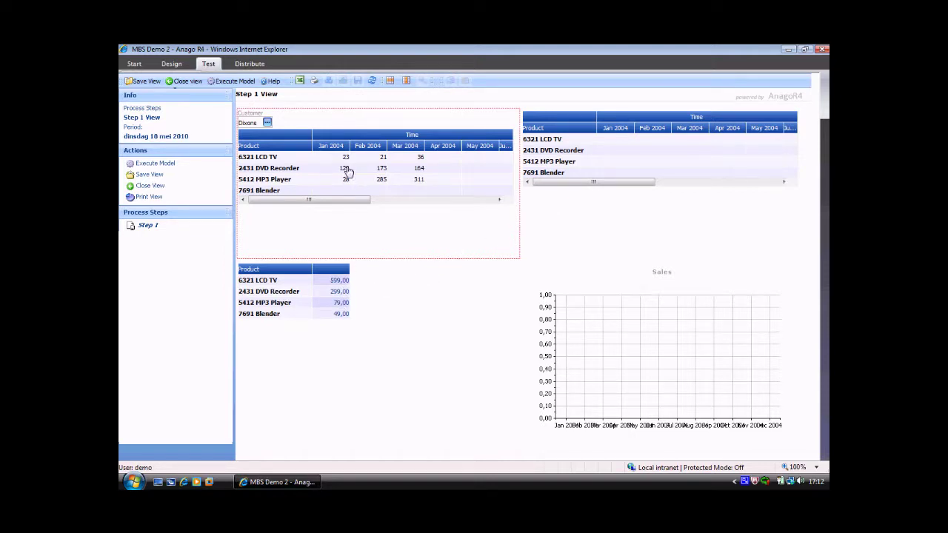
Check the list of selectable customers without changing the selection, and execute the model.
left_click(267, 123)
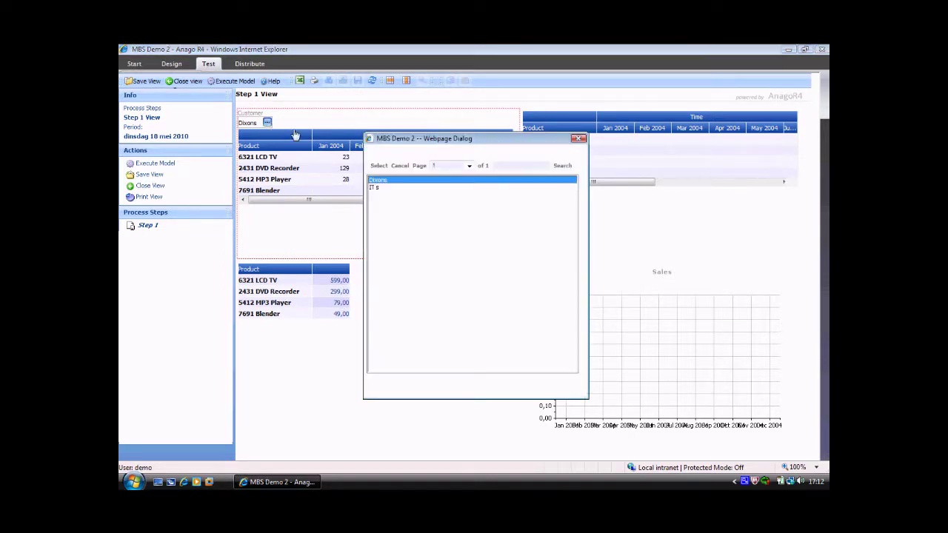
left_click(401, 166)
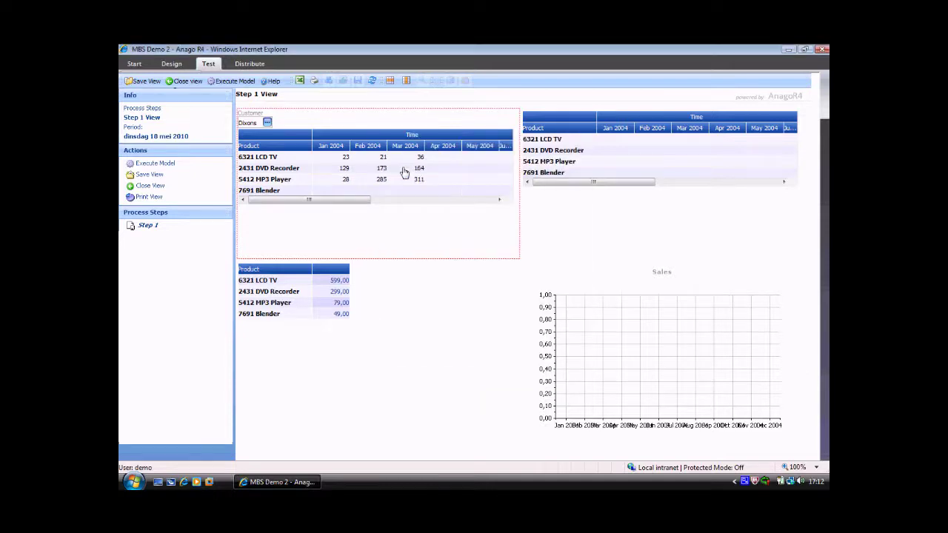
left_click(245, 85)
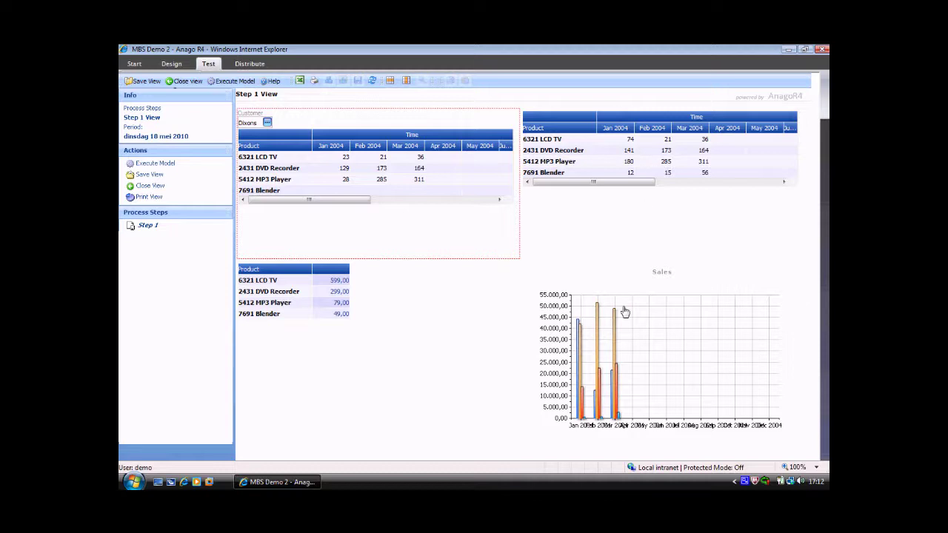
Set the price of 7691 Blender to 1999 and execute the model again.
left_click(334, 313)
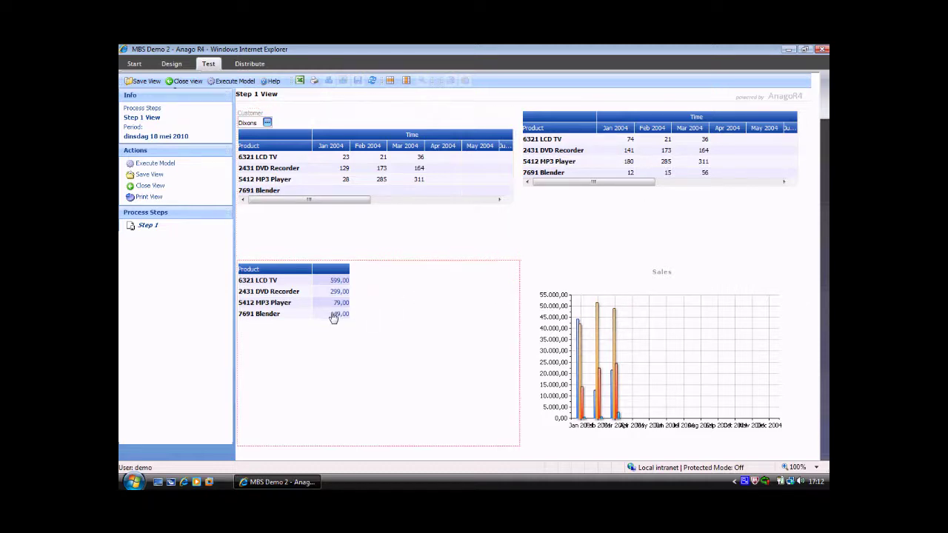
left_click(334, 313)
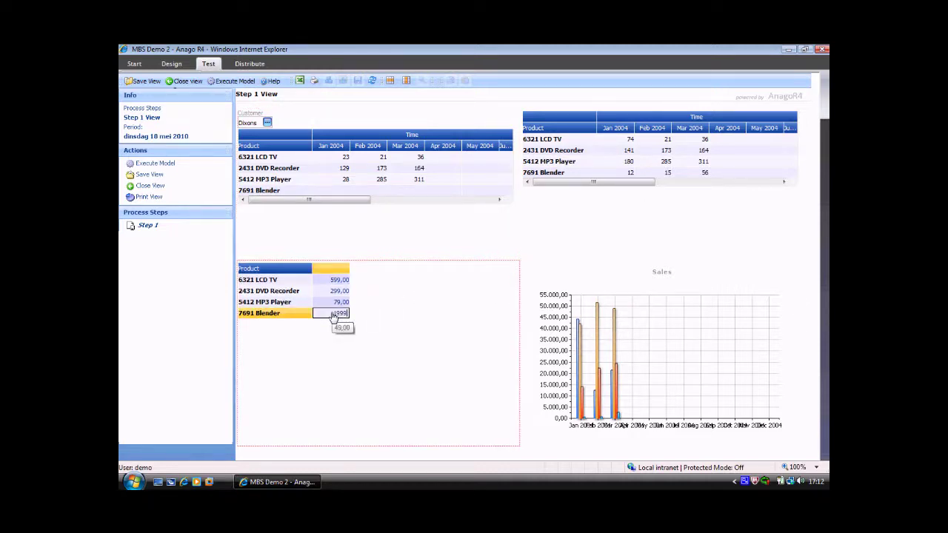
key("Up")
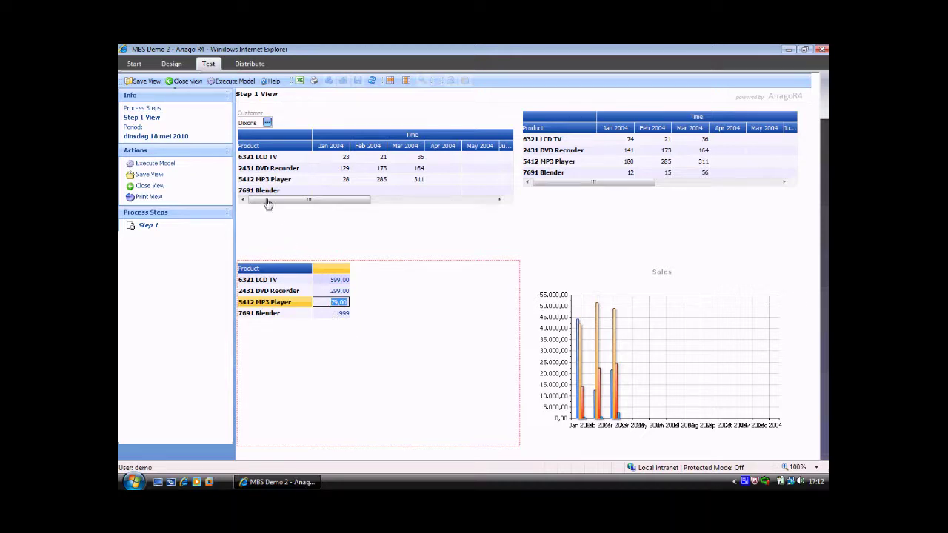
left_click(233, 83)
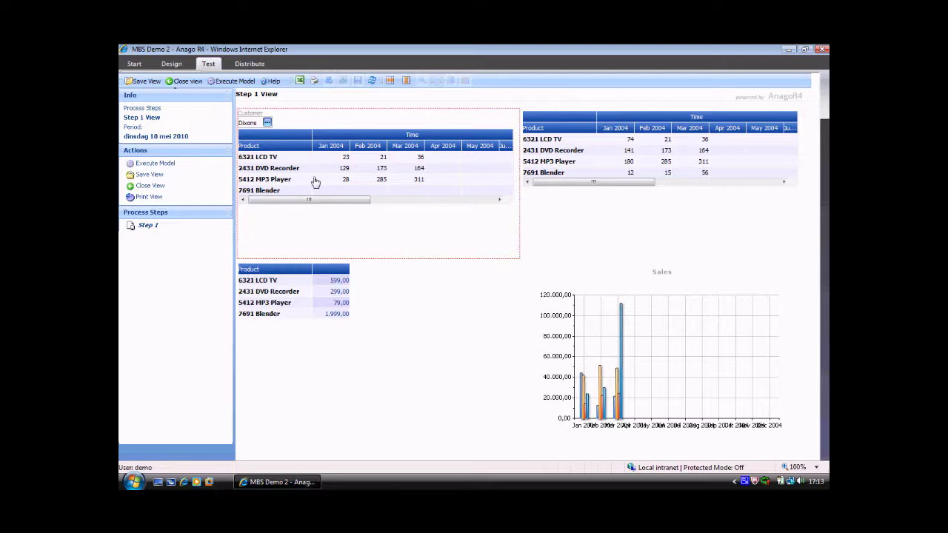
Return to the dashboard design and show the Sales chart's legend below the chart, after trying it on the right.
left_click(180, 66)
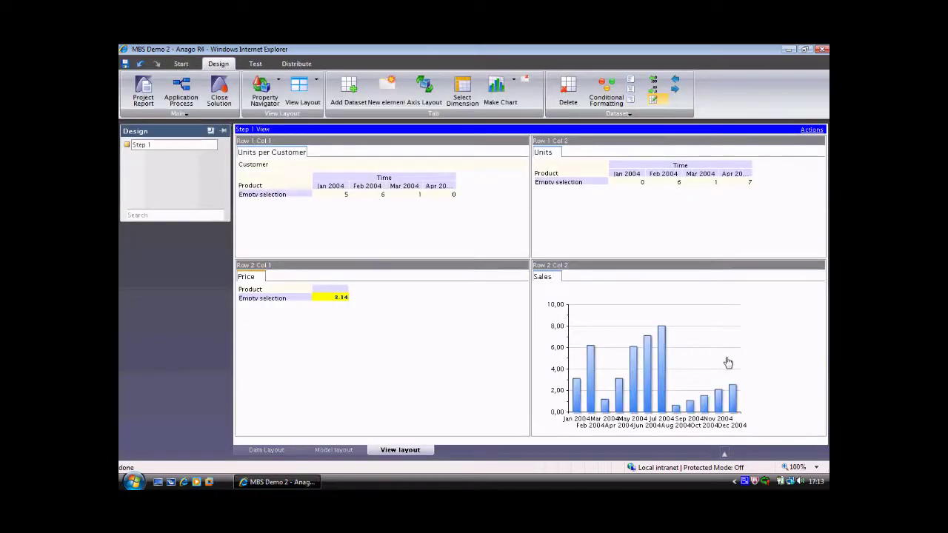
left_click(729, 358)
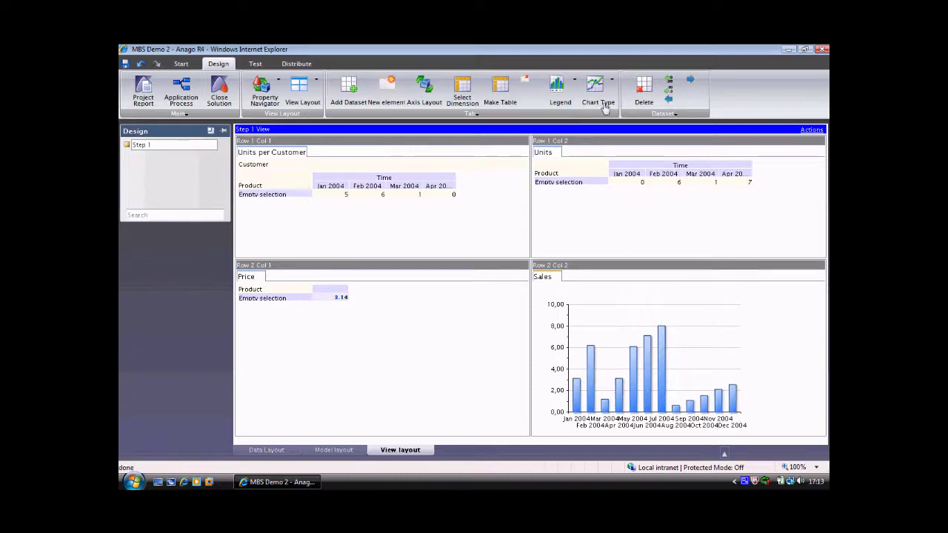
left_click(575, 88)
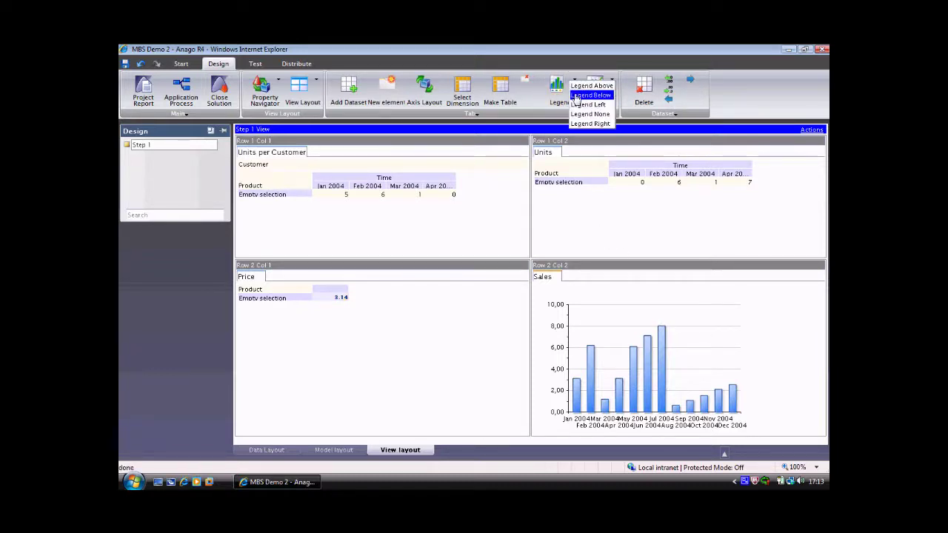
left_click(581, 126)
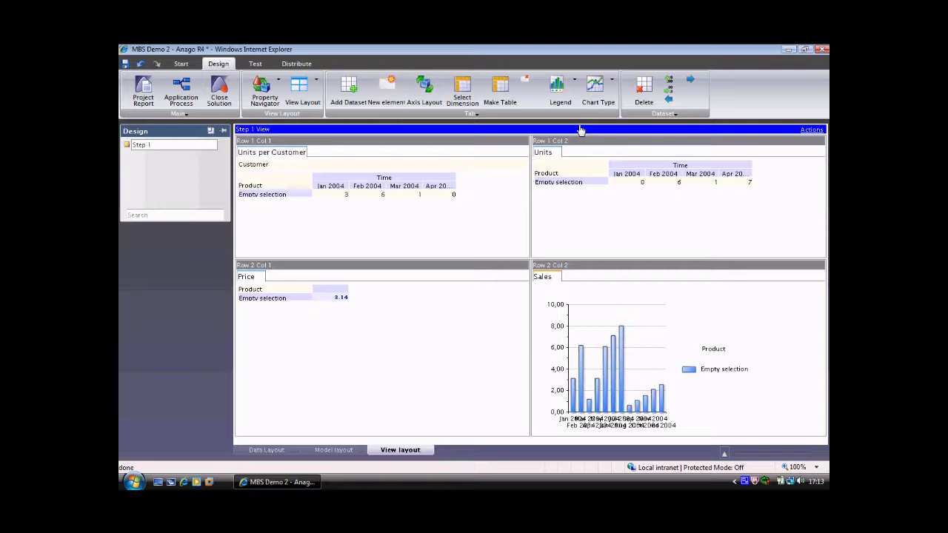
left_click(574, 88)
left_click(577, 100)
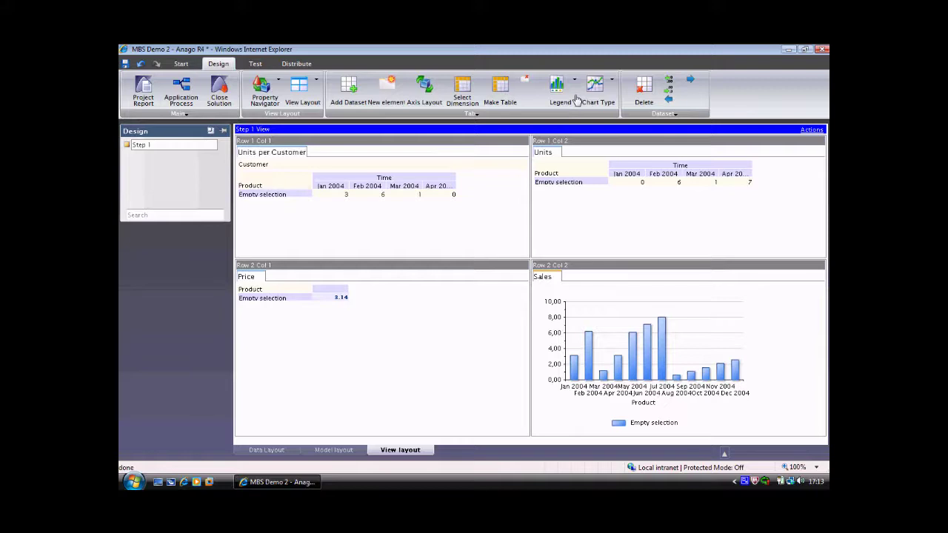
Add a Trend/Exponential Forecaster to the model layout below Sales and connect the Sales dataset as its input.
left_click(345, 450)
left_click_drag(681, 385, 620, 333)
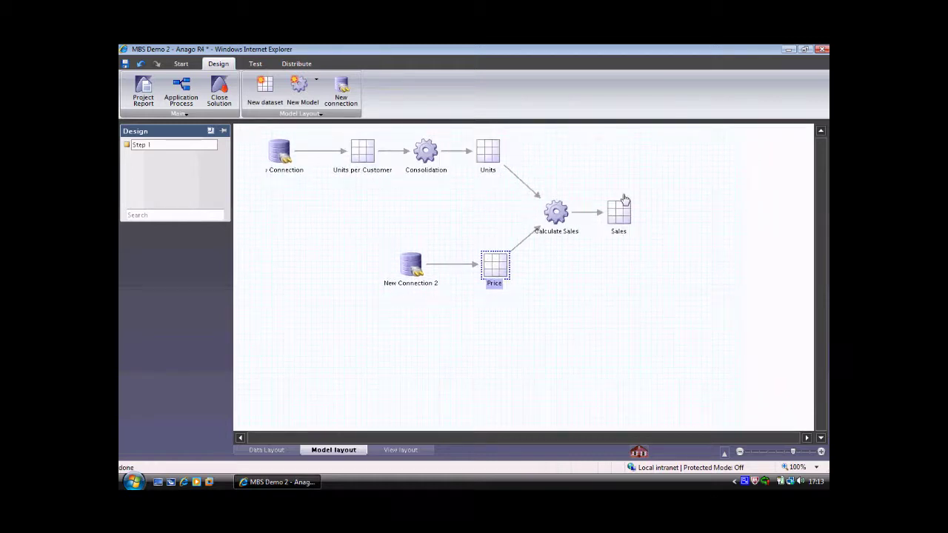
left_click(318, 85)
mouse_move(333, 105)
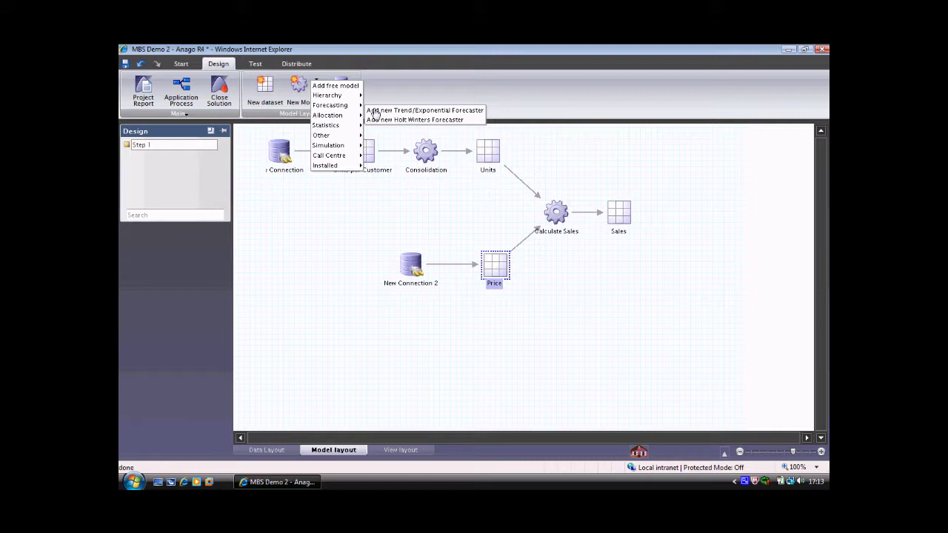
left_click(376, 111)
left_click_drag(548, 419, 642, 296)
left_click_drag(624, 220, 587, 301)
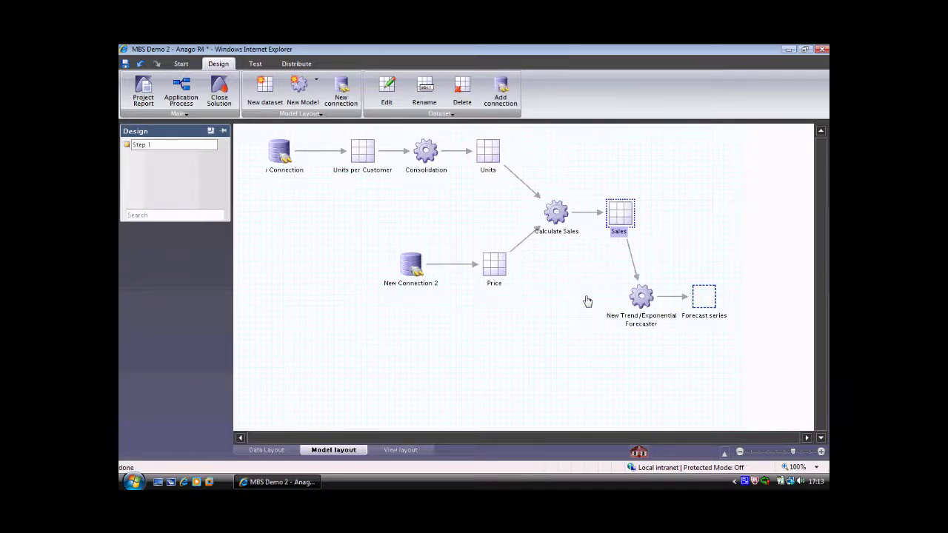